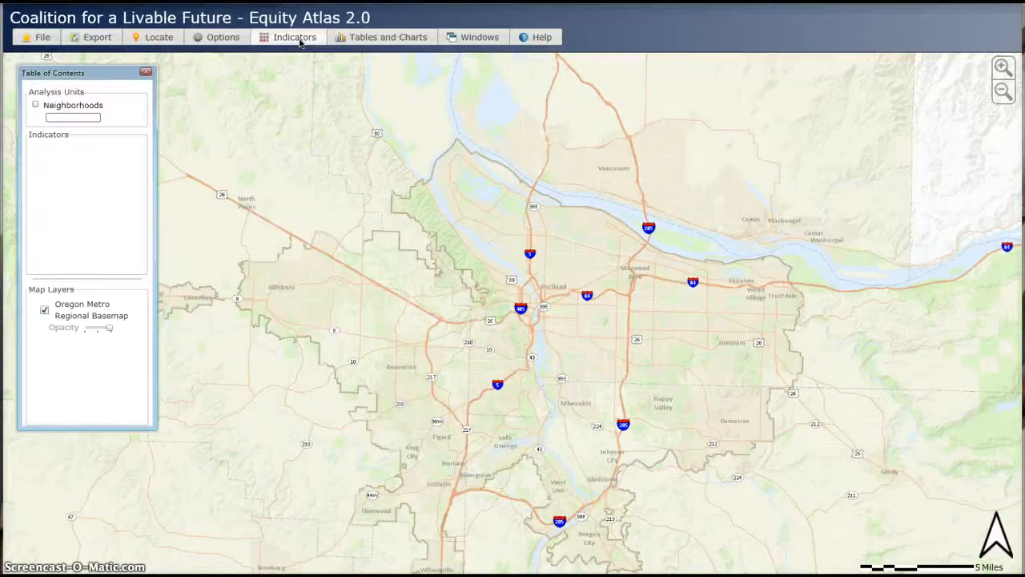
- Open the Add/Remove Indicators dialog
left_click(299, 40)
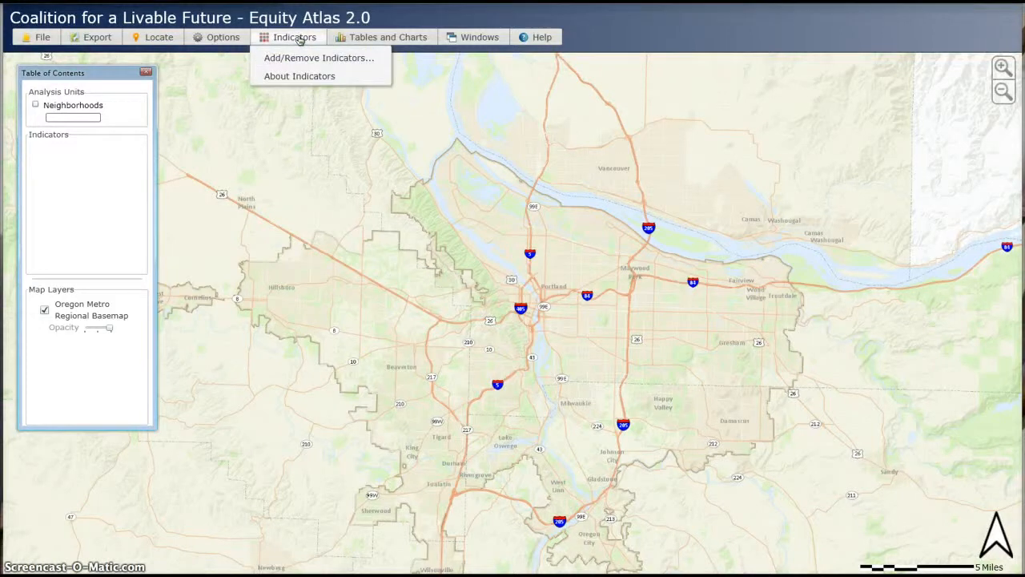
left_click(295, 79)
left_click(295, 59)
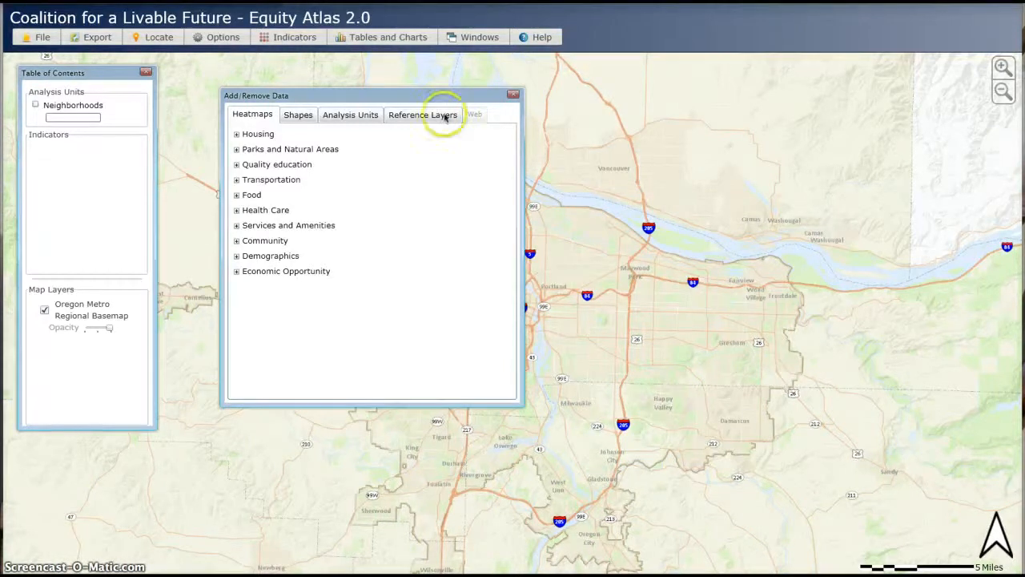
- Compare the Heatmaps and Shapes categories and expand the Housing list of shape indicators
left_click(293, 116)
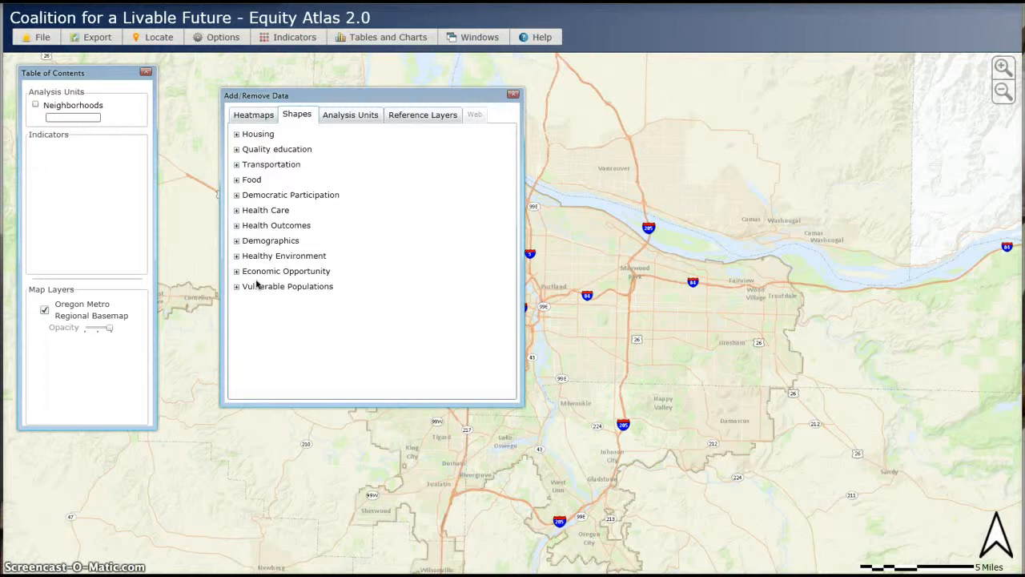
left_click(258, 117)
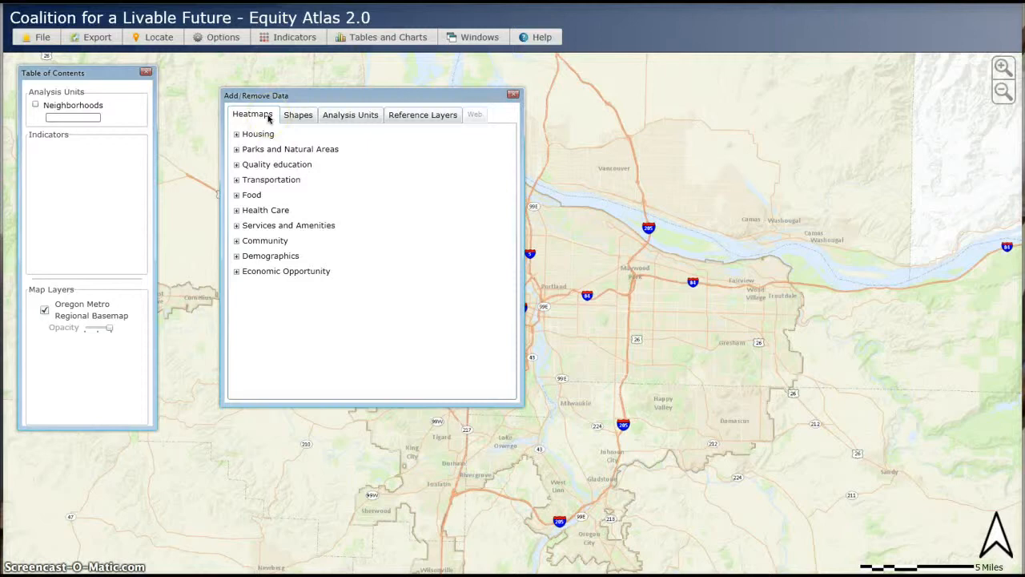
left_click(285, 117)
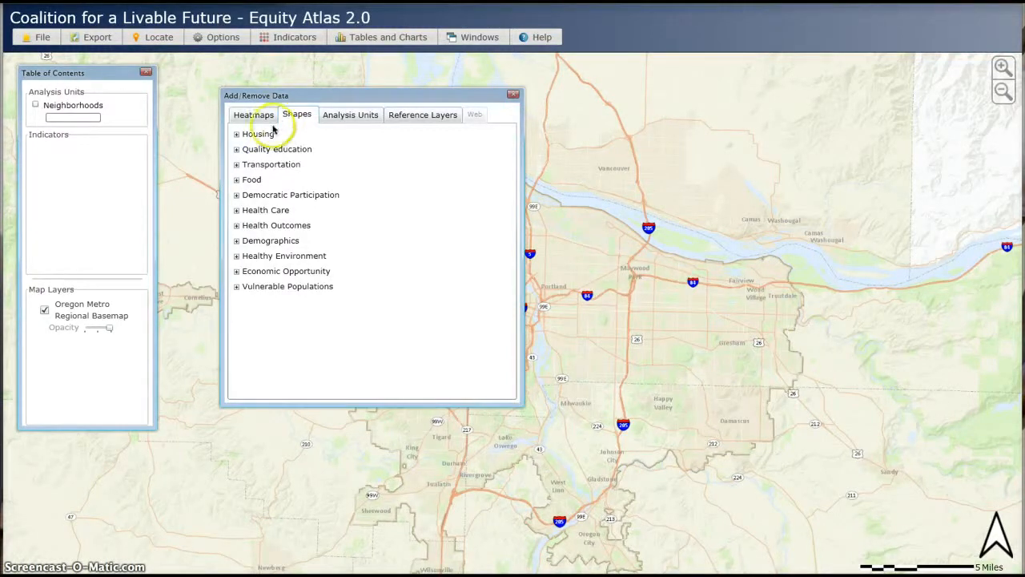
left_click(236, 136)
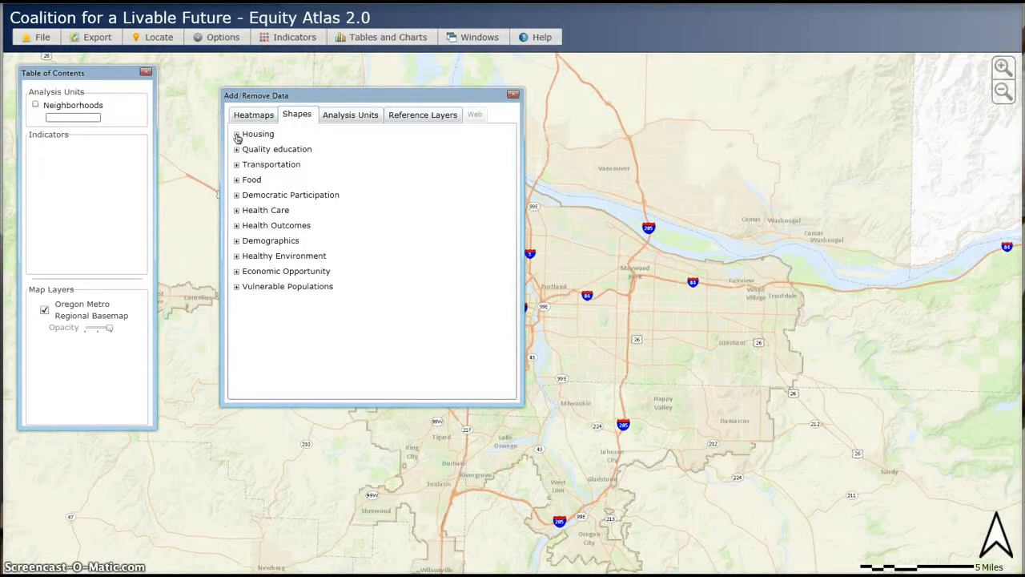
left_click(237, 136)
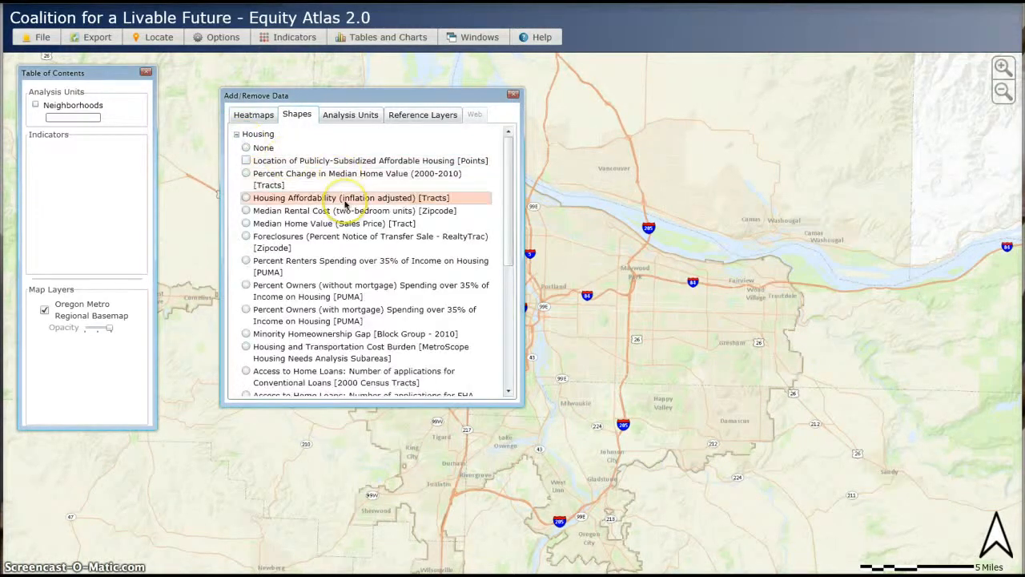
scroll(344, 204, "down", 4)
scroll(344, 205, "up", 4)
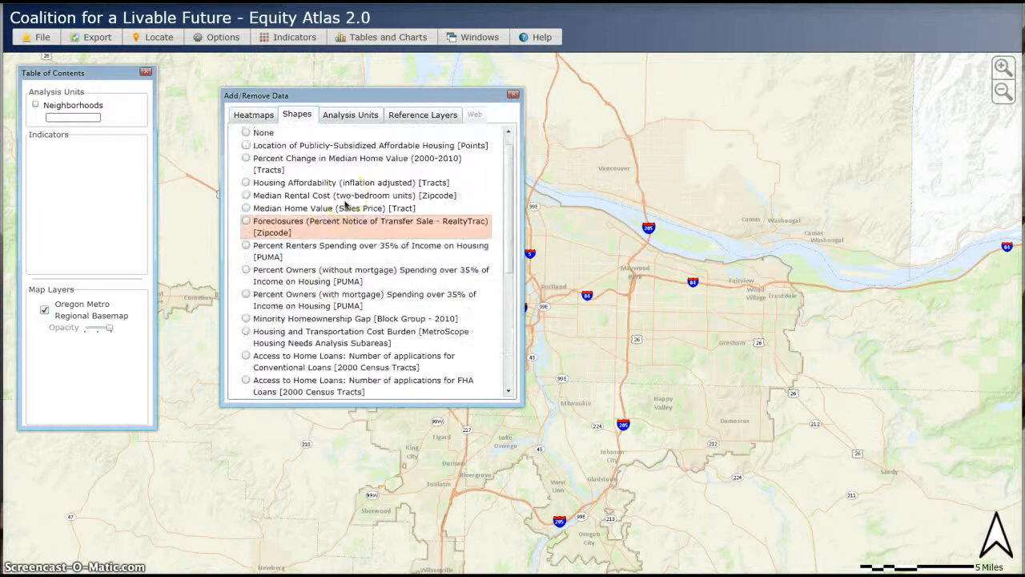
scroll(346, 205, "up", 1)
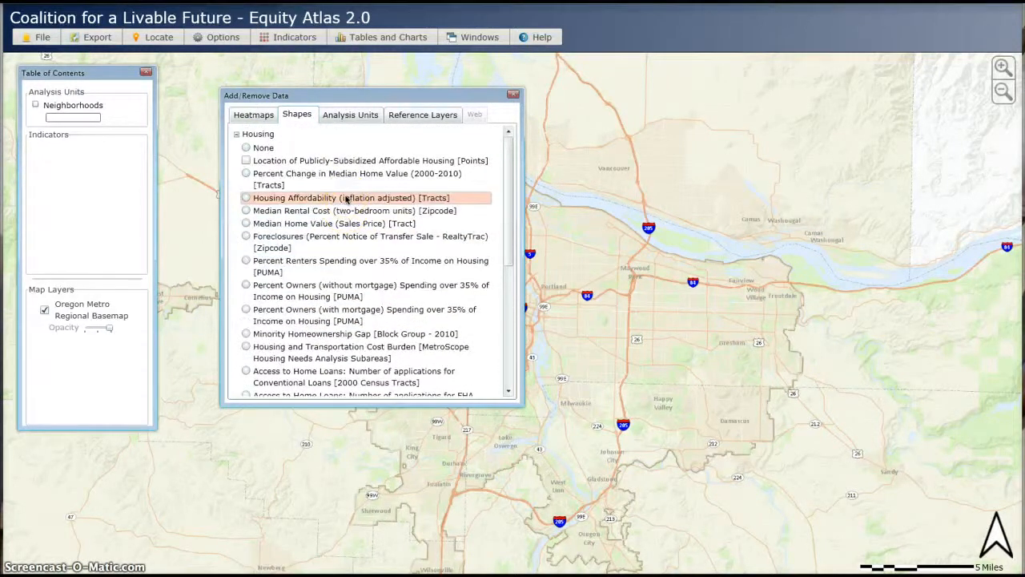
- Display the Percent Change in Median Home Value (2000-2010) [Tracts] layer and scroll through its legend
left_click(282, 163)
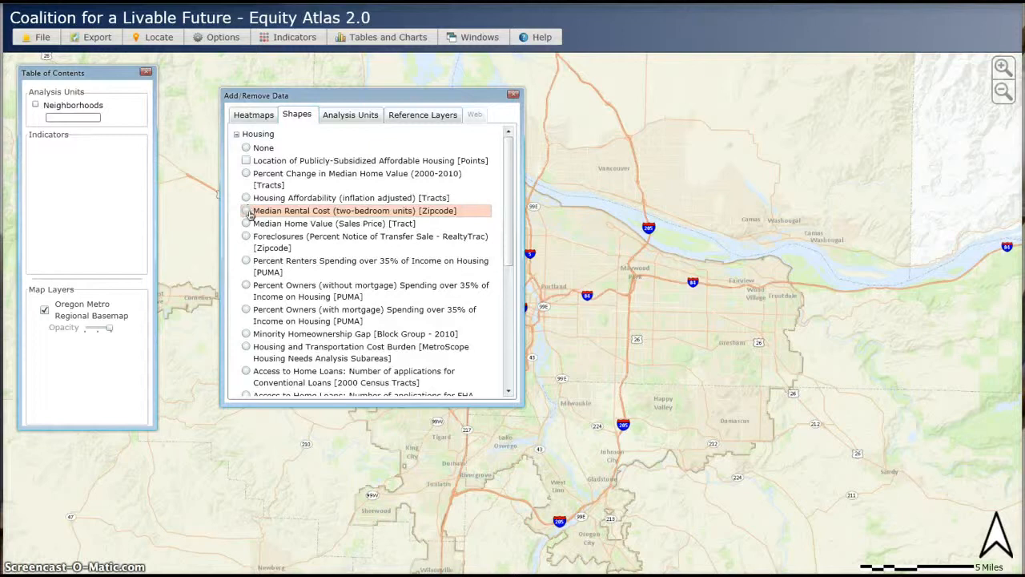
left_click(246, 241)
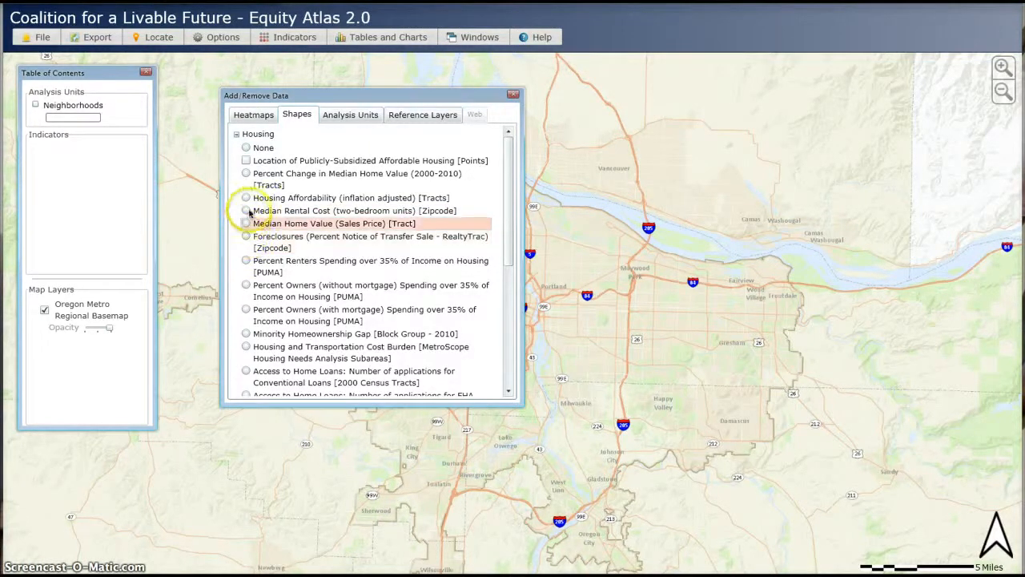
left_click(246, 161)
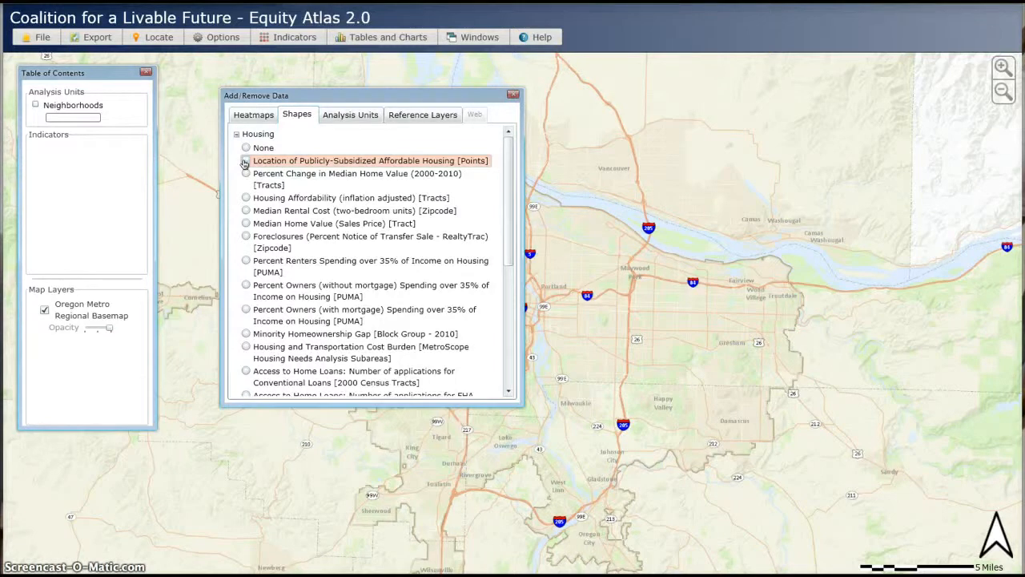
left_click(246, 175)
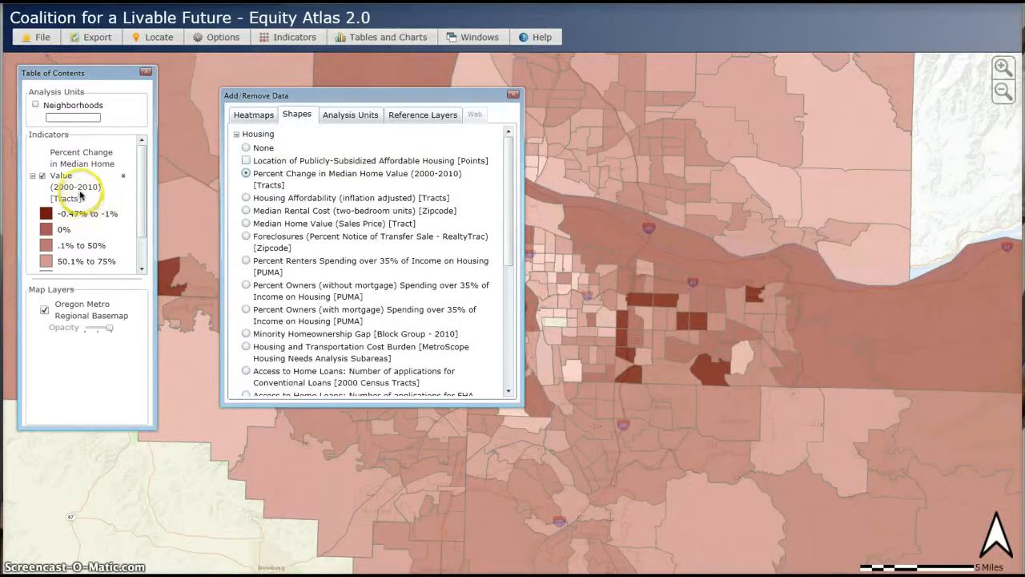
scroll(84, 204, "down", 2)
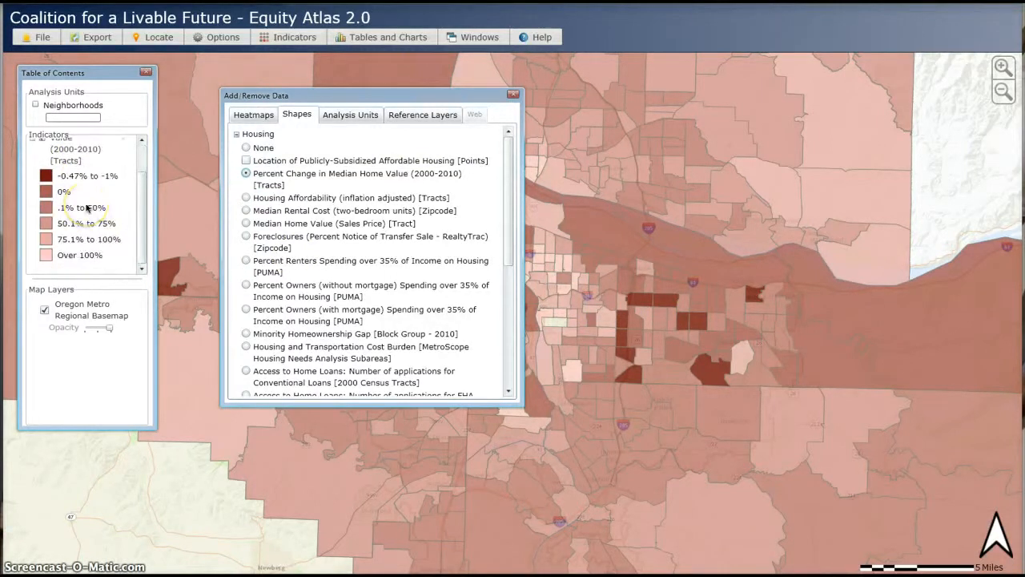
scroll(86, 206, "up", 2)
scroll(87, 207, "down", 2)
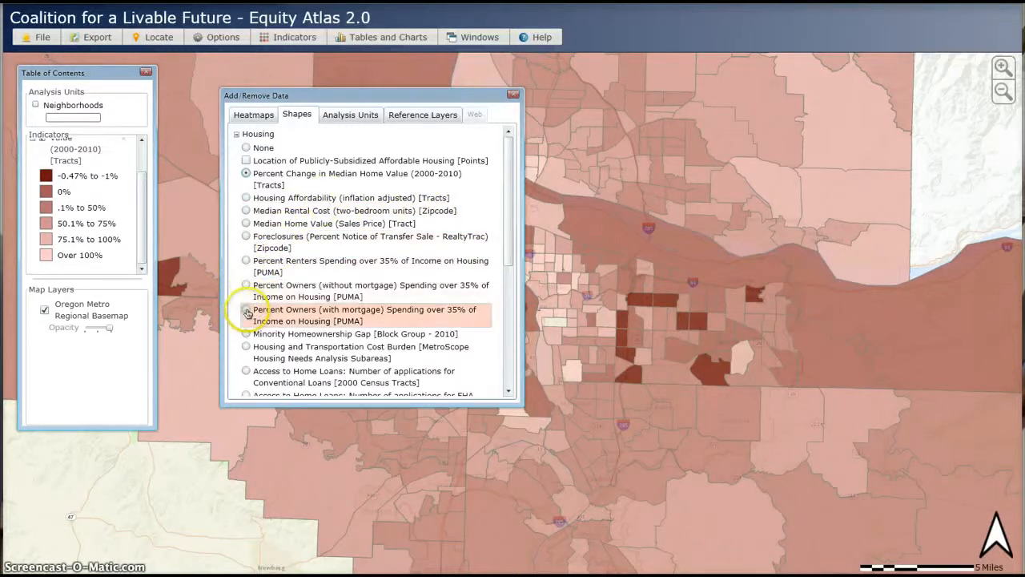
- Switch to Percent Owners (with mortgage) Spending over 35% of Income on Housing and add Publicly-Subsidized Affordable Housing points
left_click(246, 310)
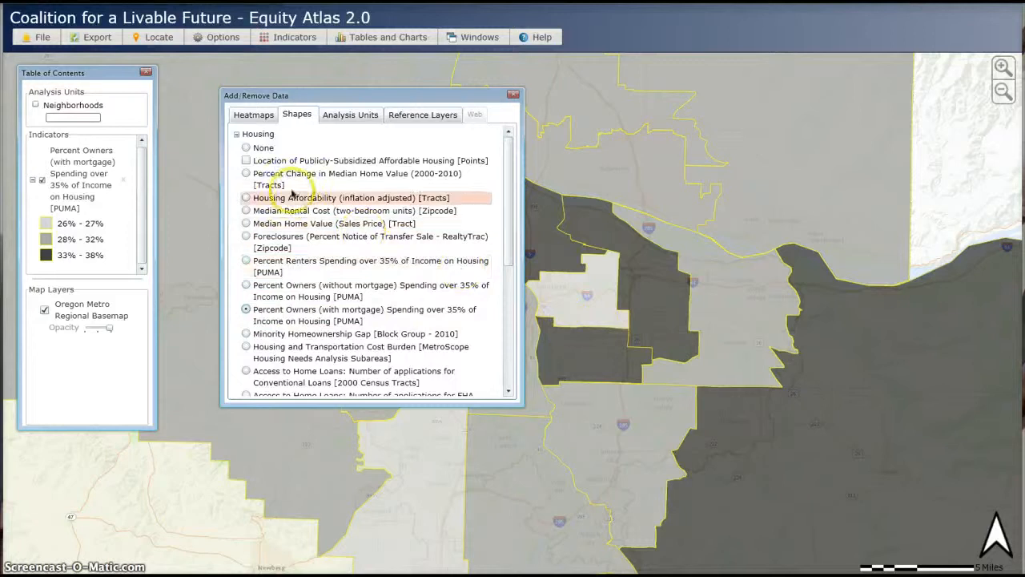
left_click(246, 161)
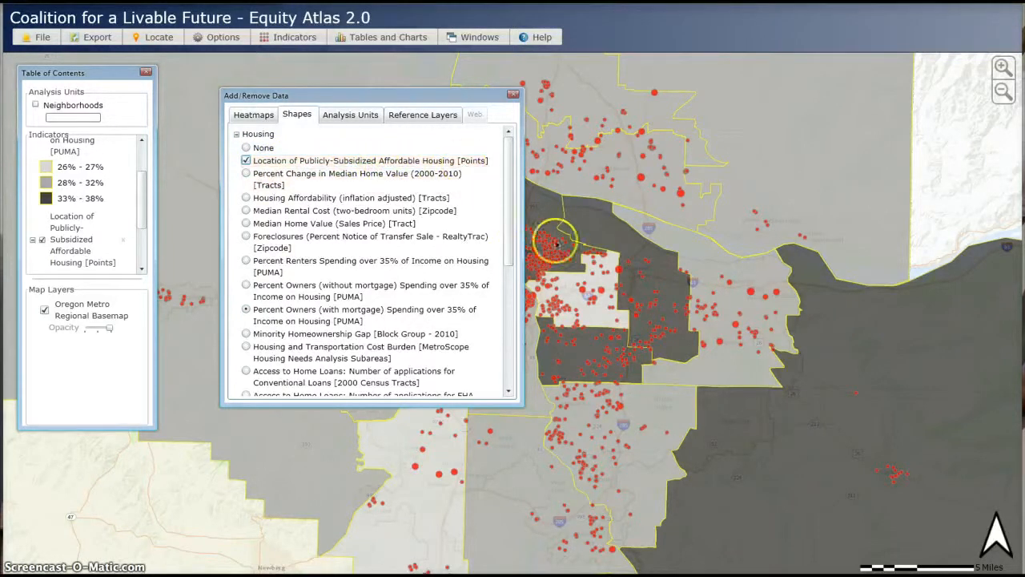
mouse_move(618, 273)
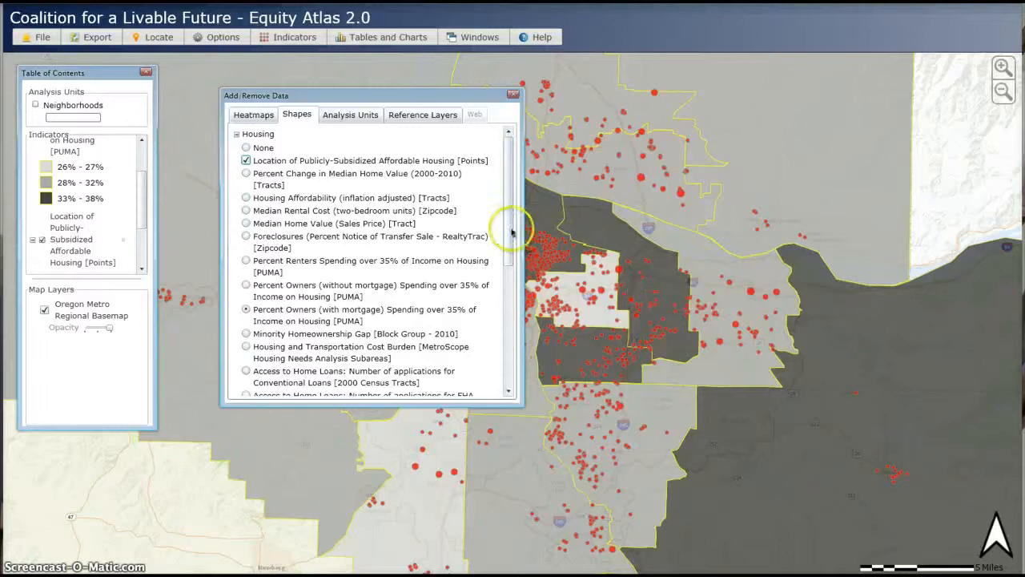
- Expand Quality education and overlay the Percent Minority Students, No. Languages Spoken and Schools Meeting AYP point layers
left_click_drag(507, 229, 508, 323)
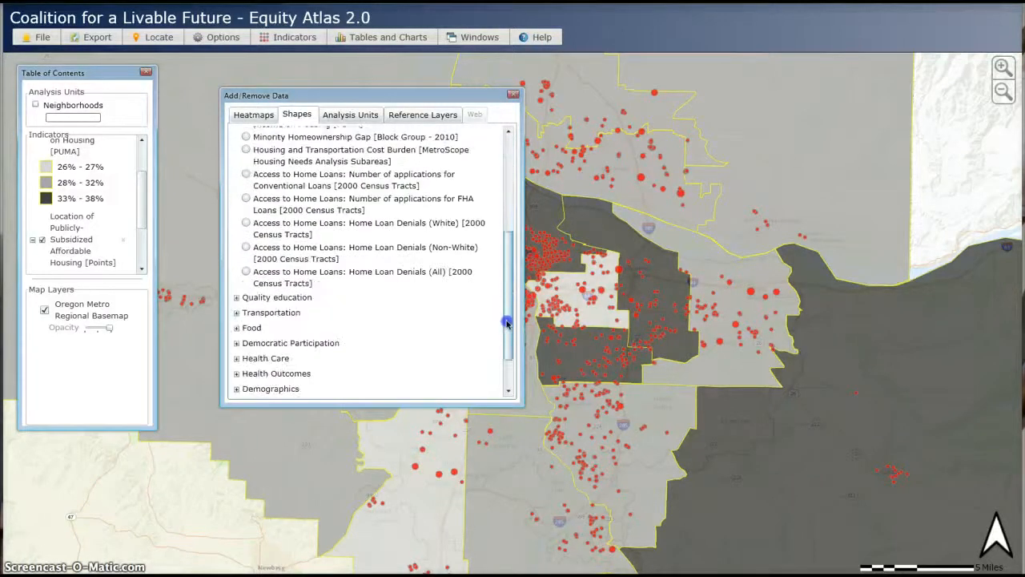
left_click(237, 297)
left_click(245, 313)
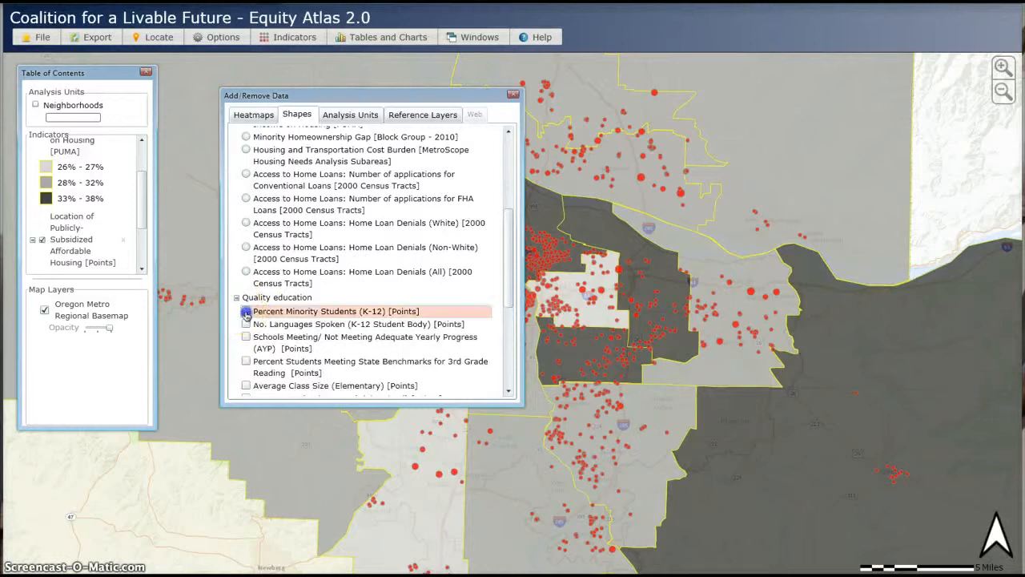
left_click(246, 325)
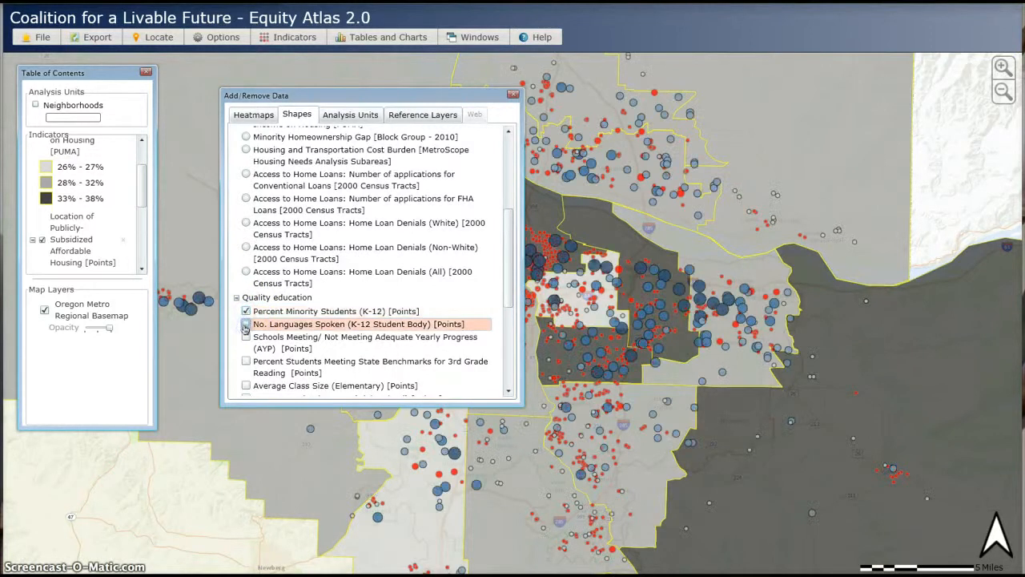
left_click(246, 338)
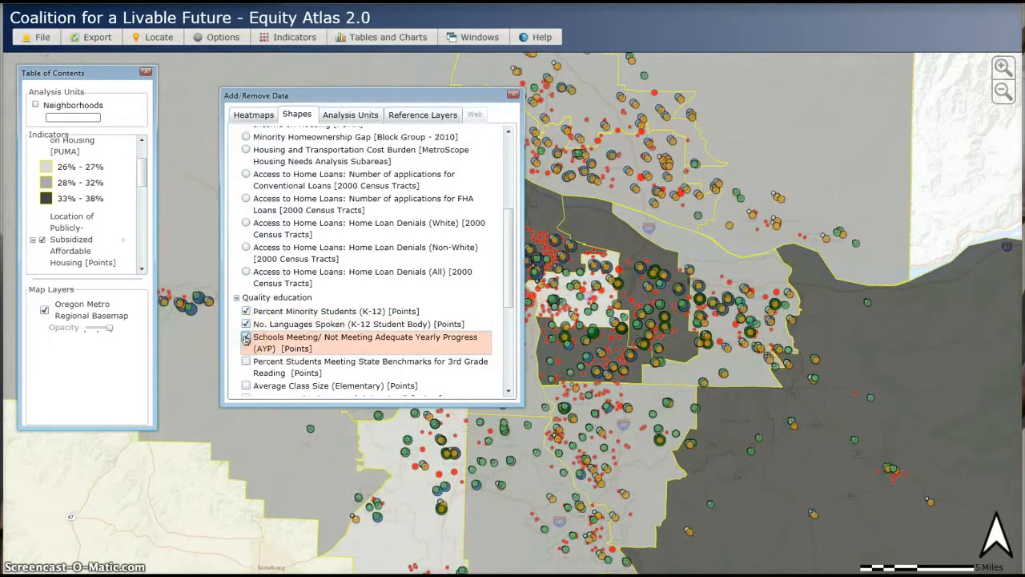
- Turn off the three Quality education point layers and collapse that category
left_click(246, 338)
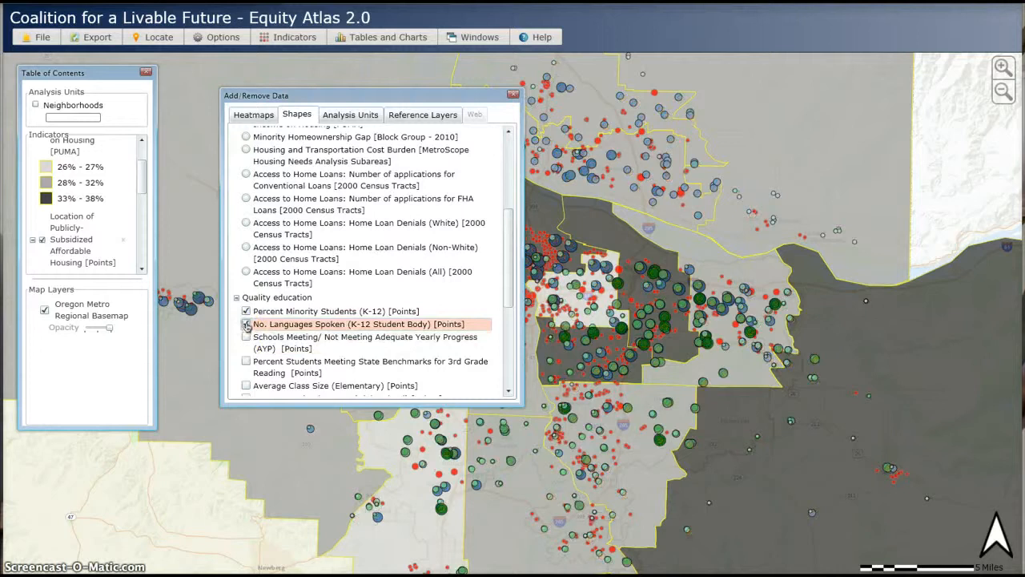
left_click(245, 325)
left_click(246, 312)
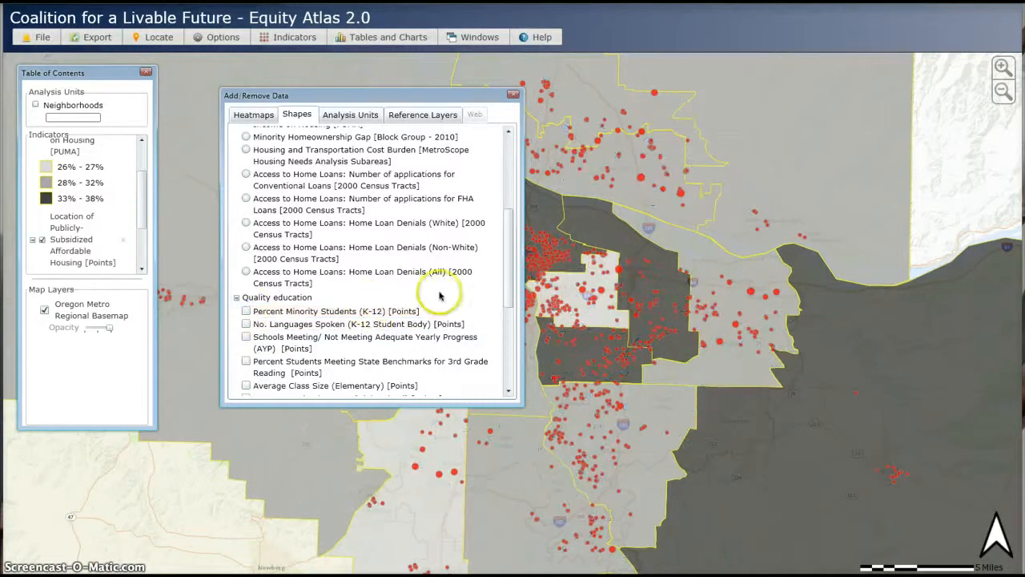
left_click(236, 297)
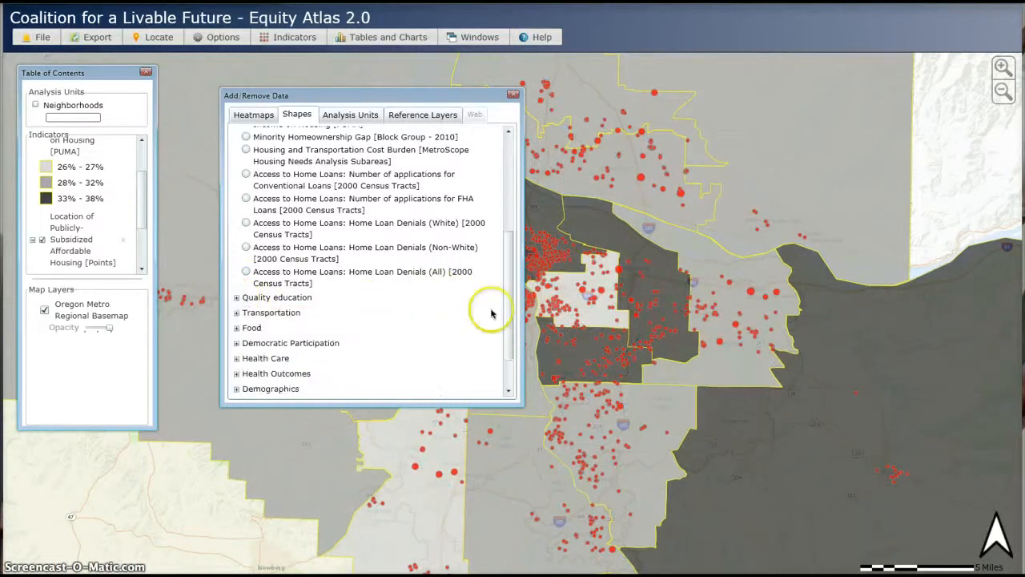
- Remove the affordable housing points and switch back to the Percent Change in Median Home Value (2000-2010) layer
left_click_drag(506, 314, 507, 216)
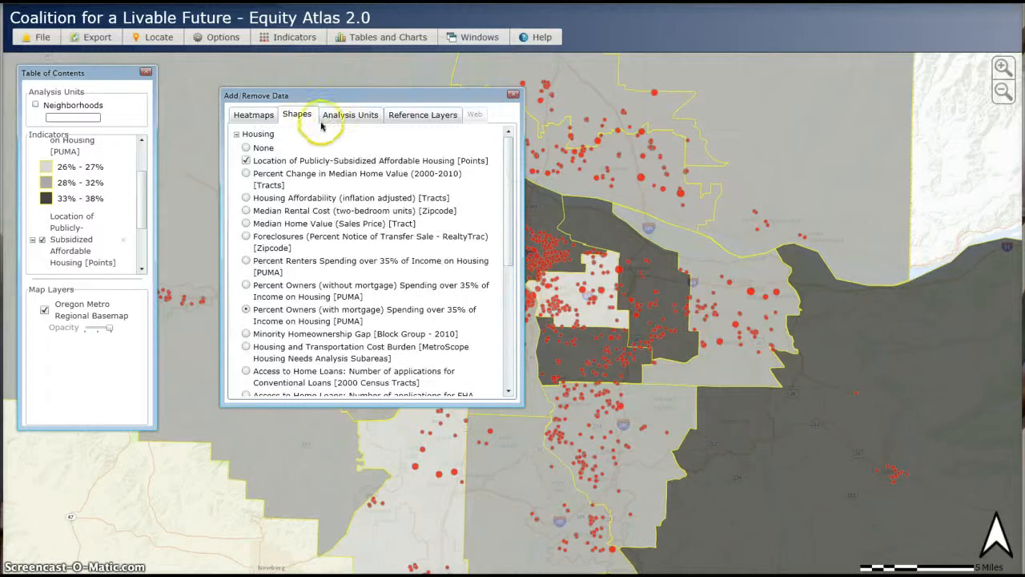
left_click(246, 161)
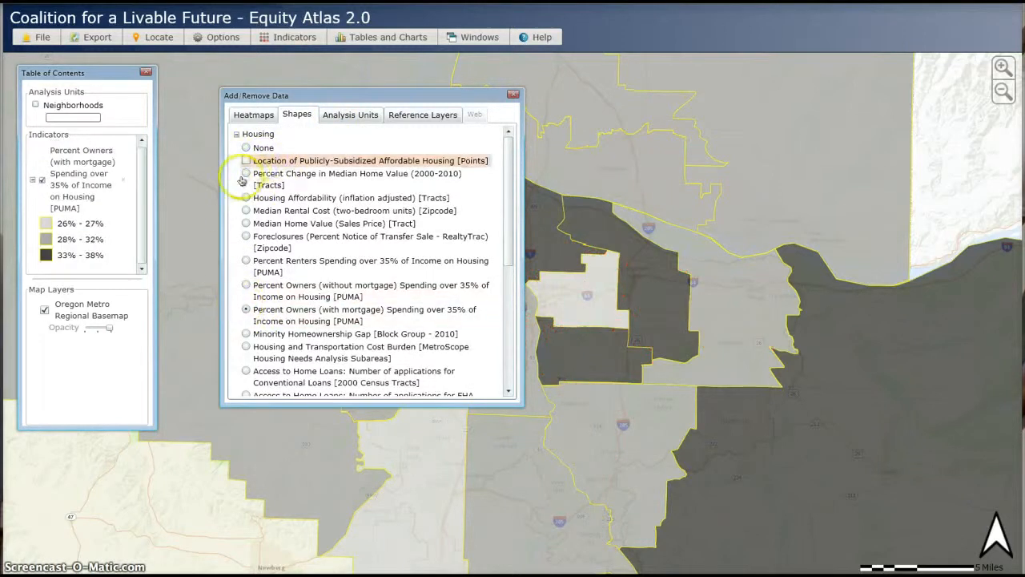
left_click(245, 176)
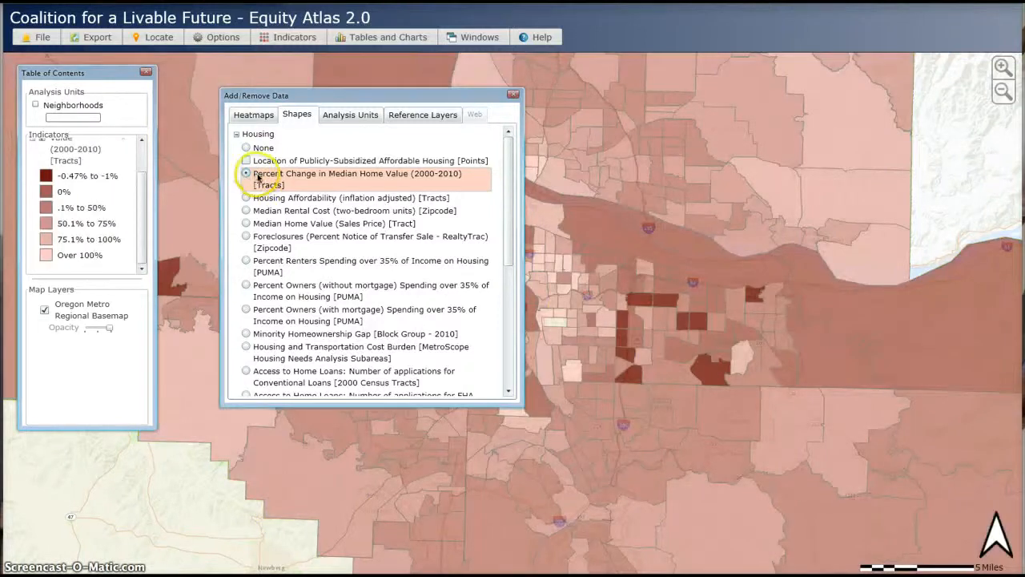
- Move the Add/Remove Data dialog down and slightly left over the map
left_click(480, 118)
left_click_drag(486, 101, 462, 148)
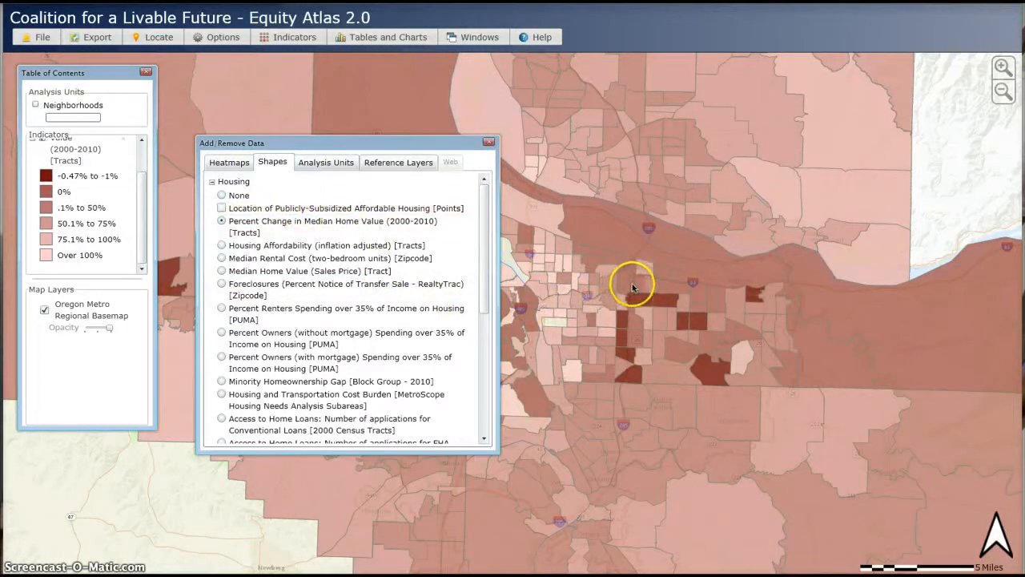
mouse_move(633, 289)
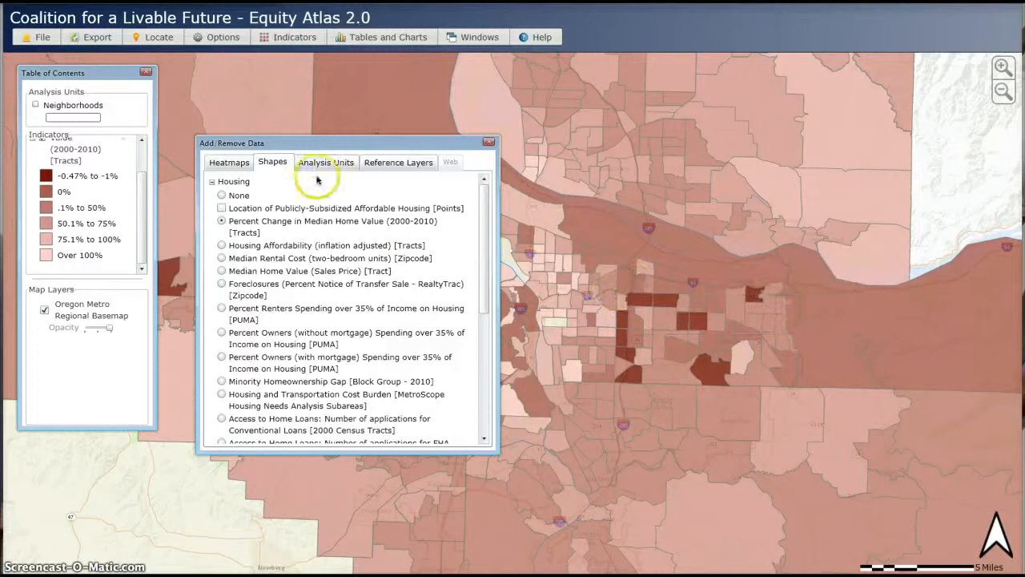
- Set the Housing shape layer to None, then reselect Percent Change in Median Home Value (2000-2010)
left_click(223, 196)
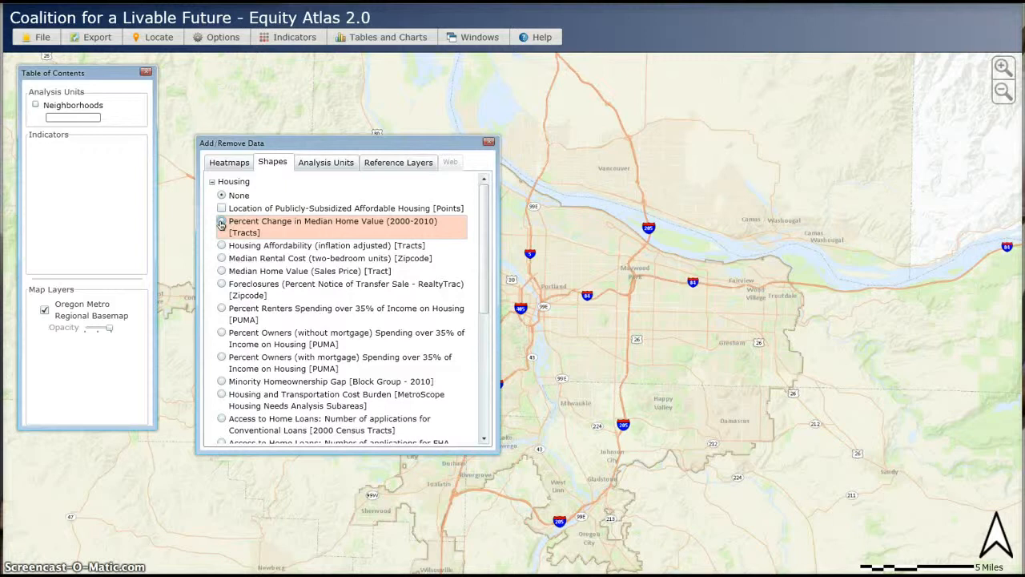
left_click(221, 226)
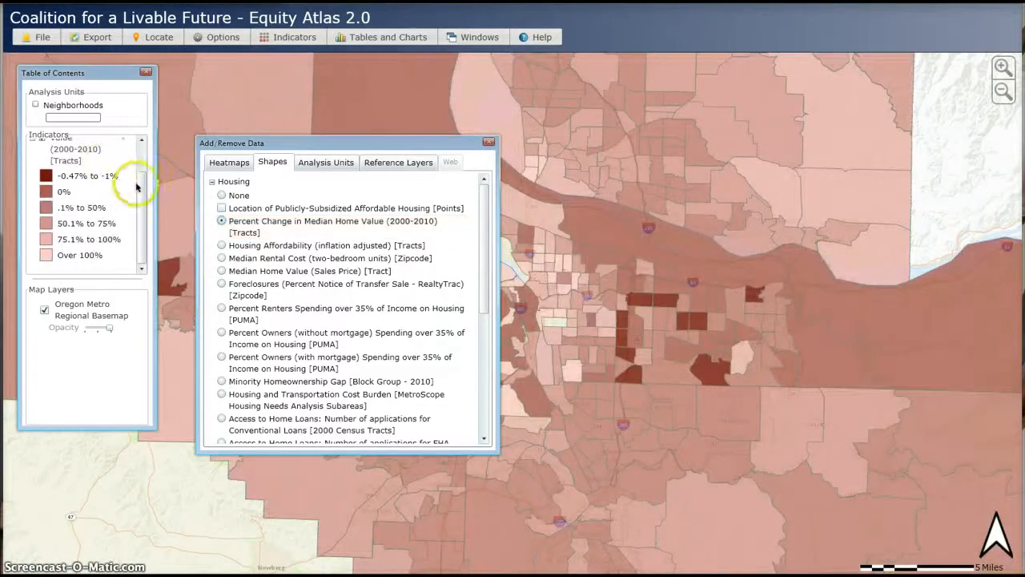
- Remove the Percent Change indicator from the Table of Contents and add it back from the dialog
left_click_drag(142, 184, 145, 162)
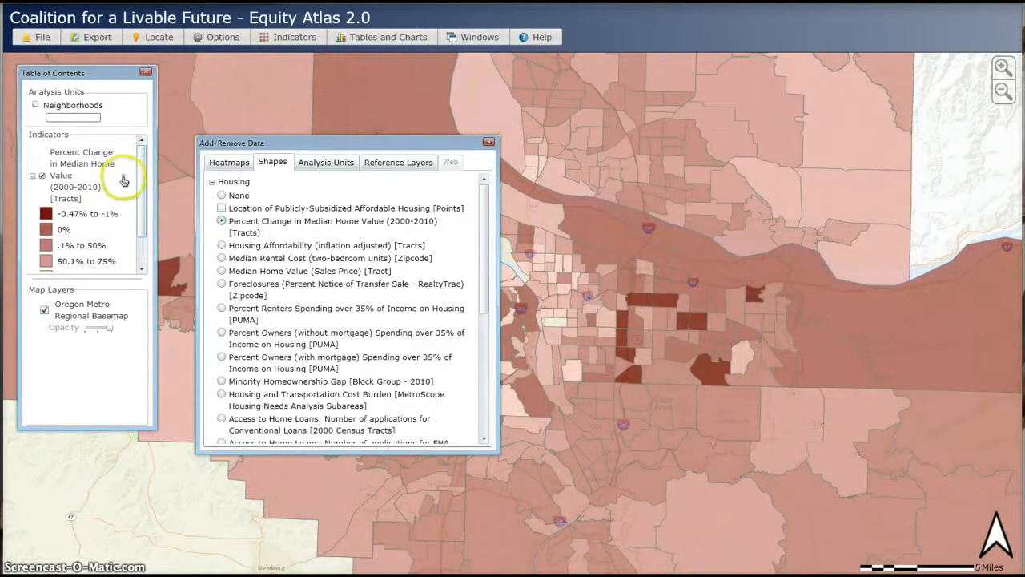
left_click(124, 180)
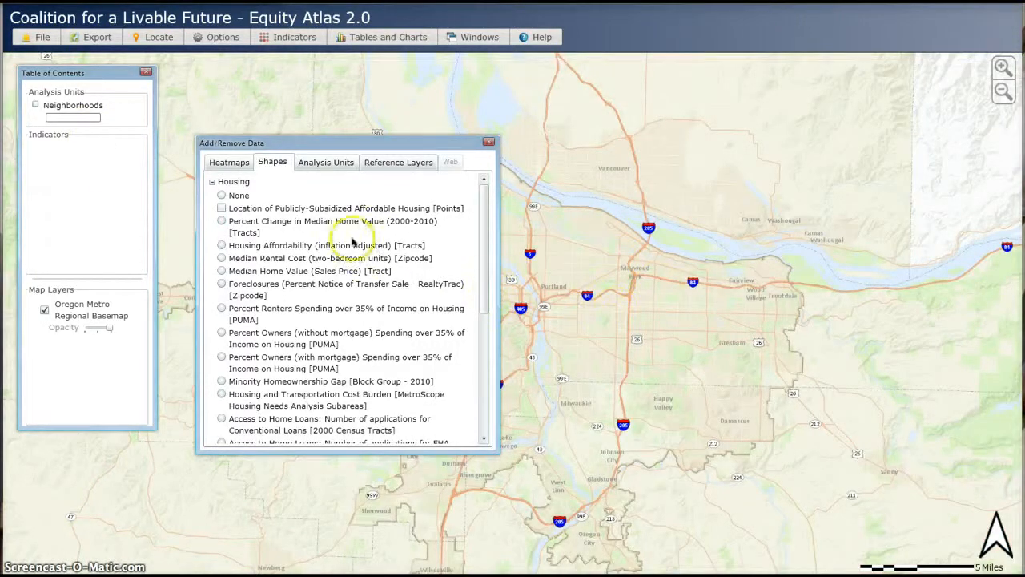
left_click(222, 222)
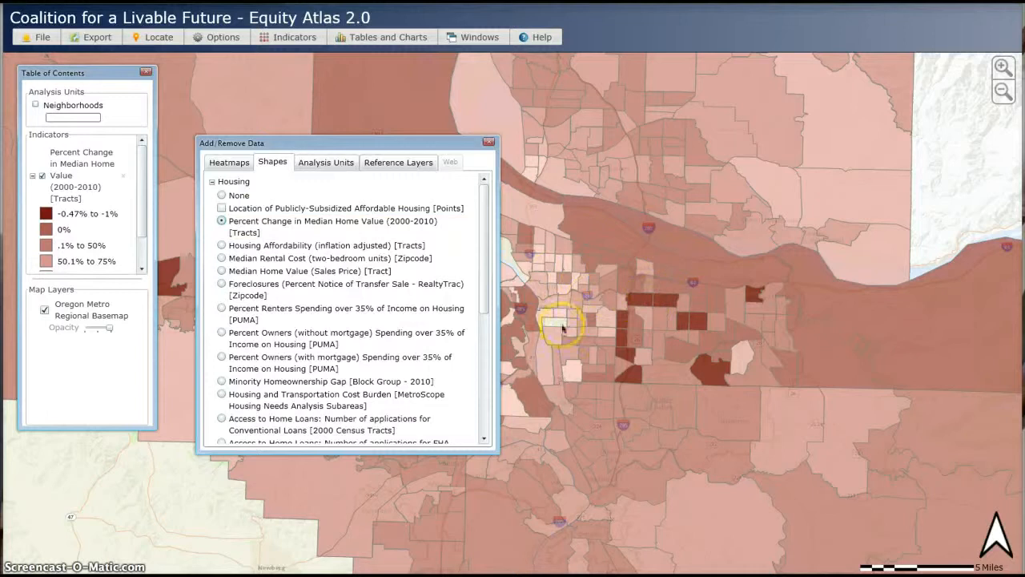
- Remove the Percent Change in Median Home Value indicator and add the Renters (Density per Acre) heatmap under Housing
left_click(123, 175)
left_click(214, 164)
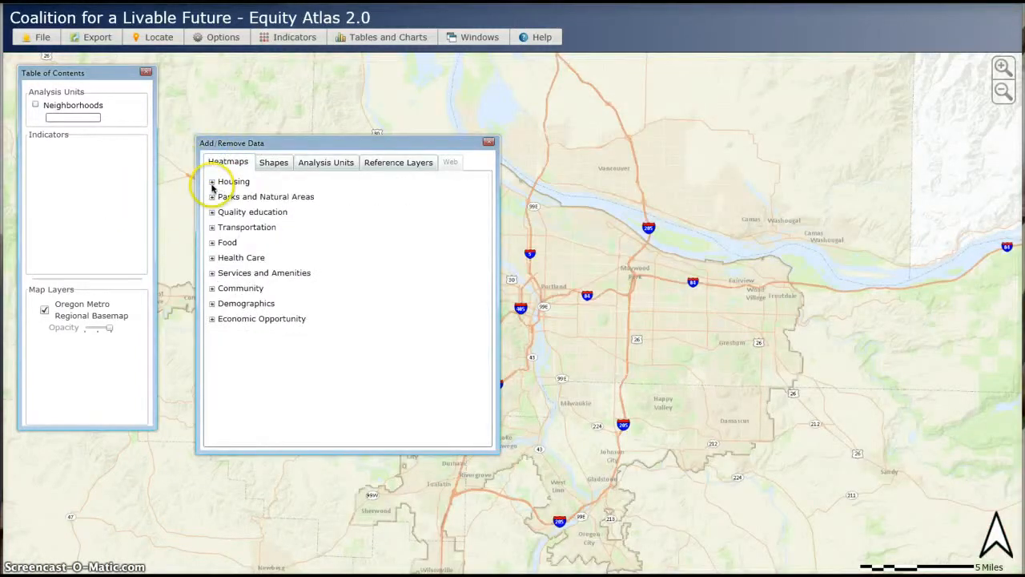
left_click(211, 181)
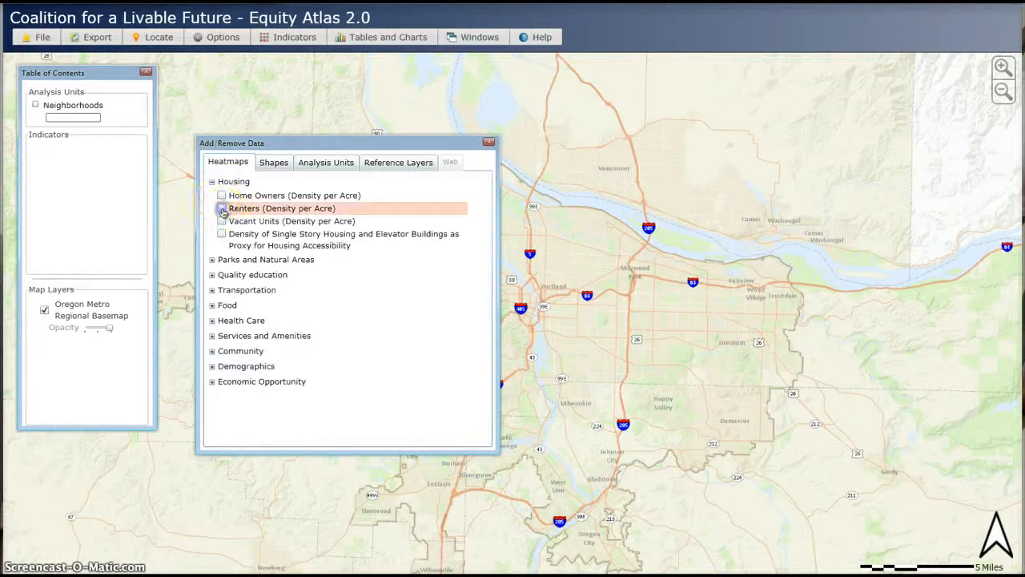
left_click(222, 208)
left_click(221, 210)
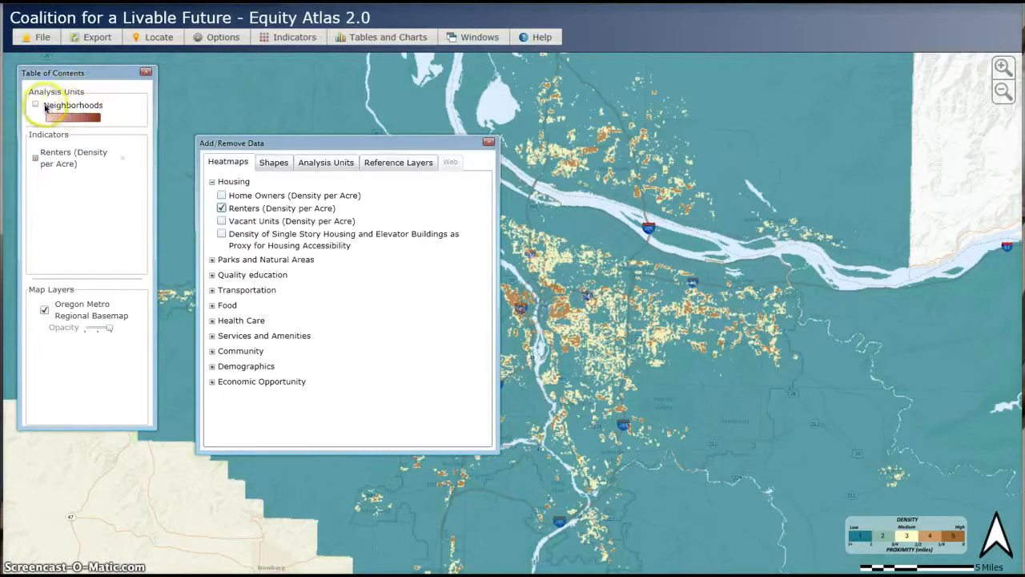
- Turn on the Neighborhoods analysis unit overlay in the Table of Contents
left_click(35, 105)
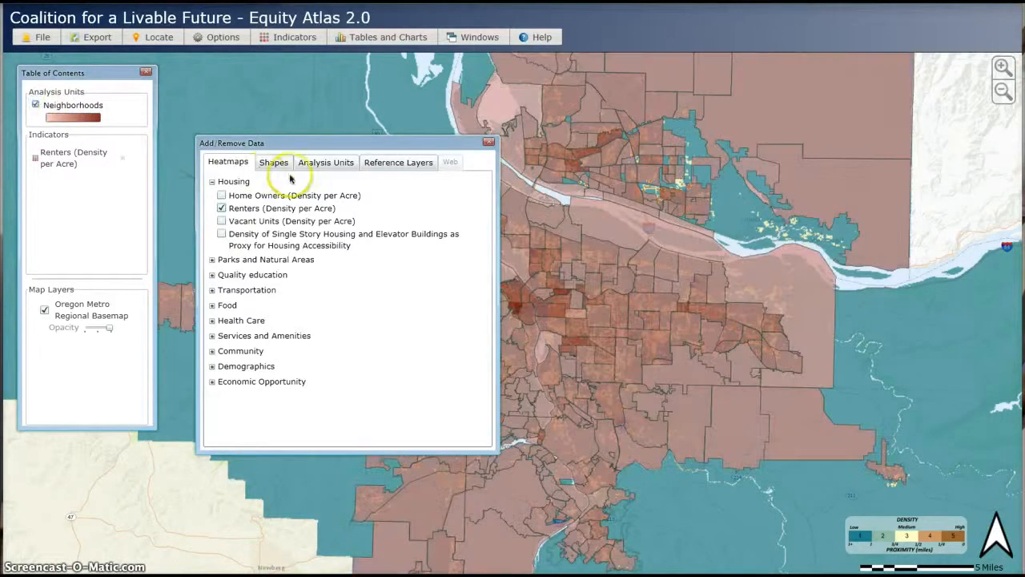
left_click_drag(357, 147, 203, 256)
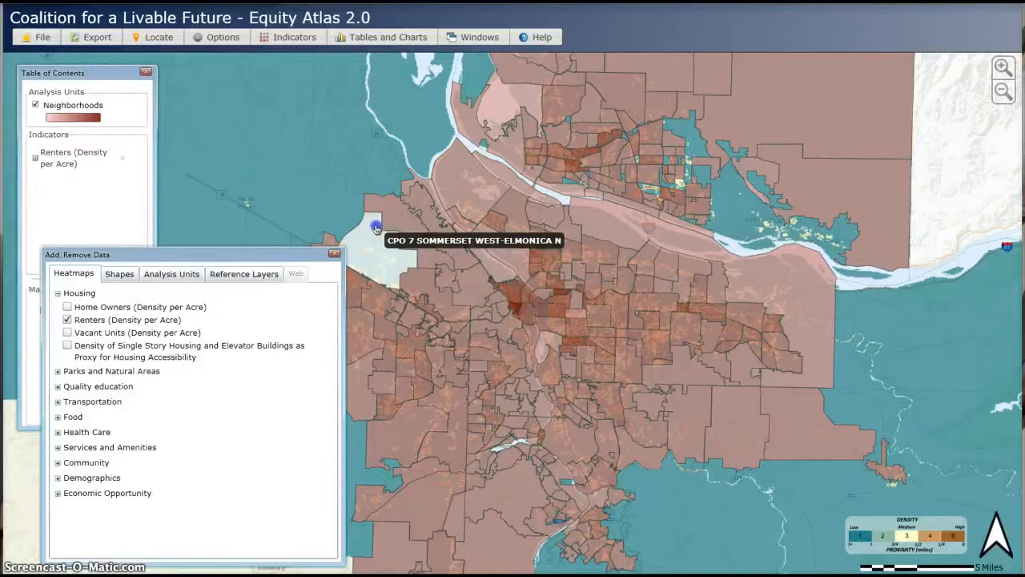
left_click_drag(312, 251, 469, 151)
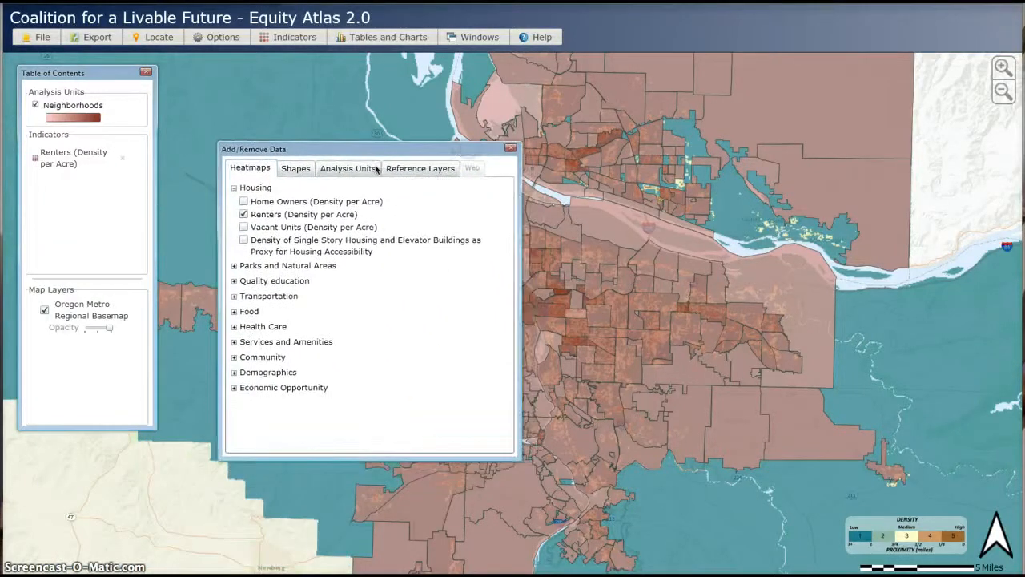
- Switch the analysis unit to 2010 Census Tracts and close the Add/Remove Data dialog
left_click(334, 170)
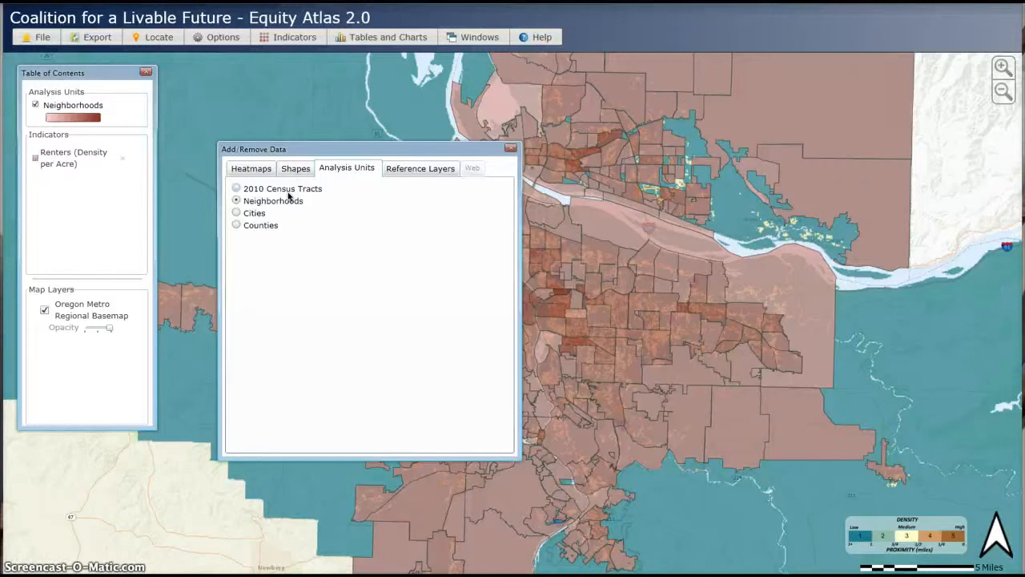
left_click(261, 199)
left_click(236, 189)
left_click(272, 193)
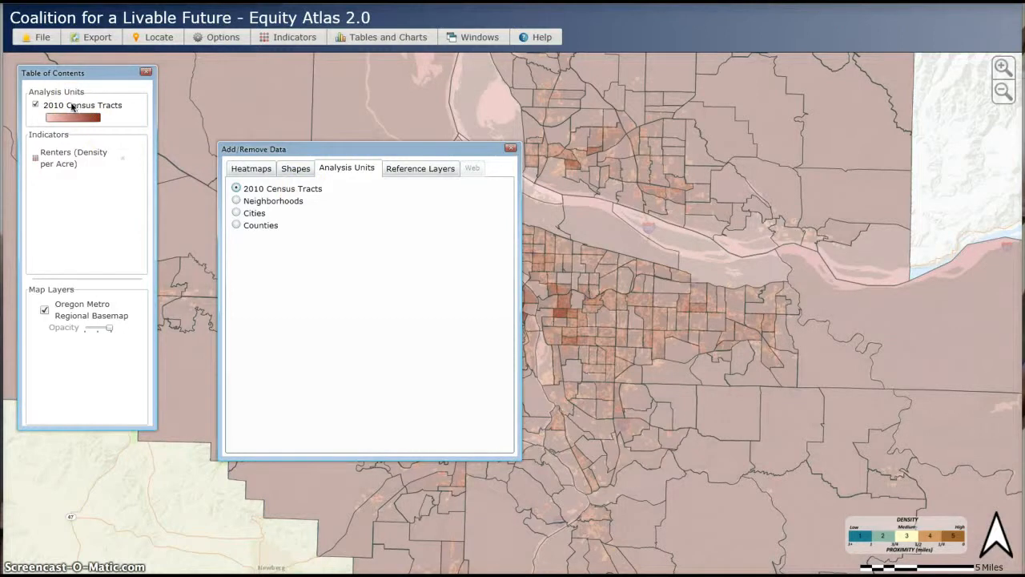
left_click(511, 150)
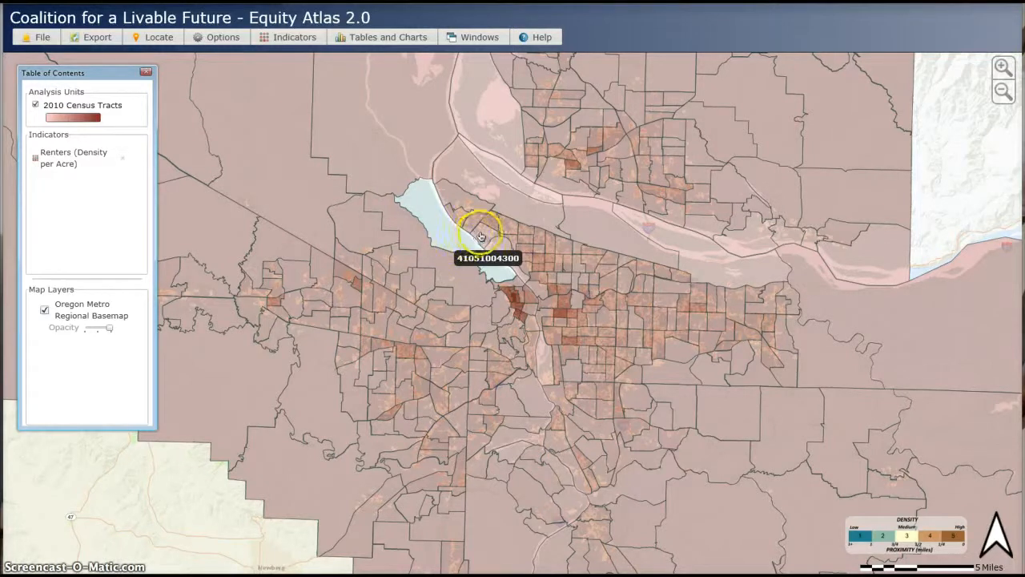
- Inspect the census tract identifiers of several tracts around central Portland on the map
left_click(521, 232)
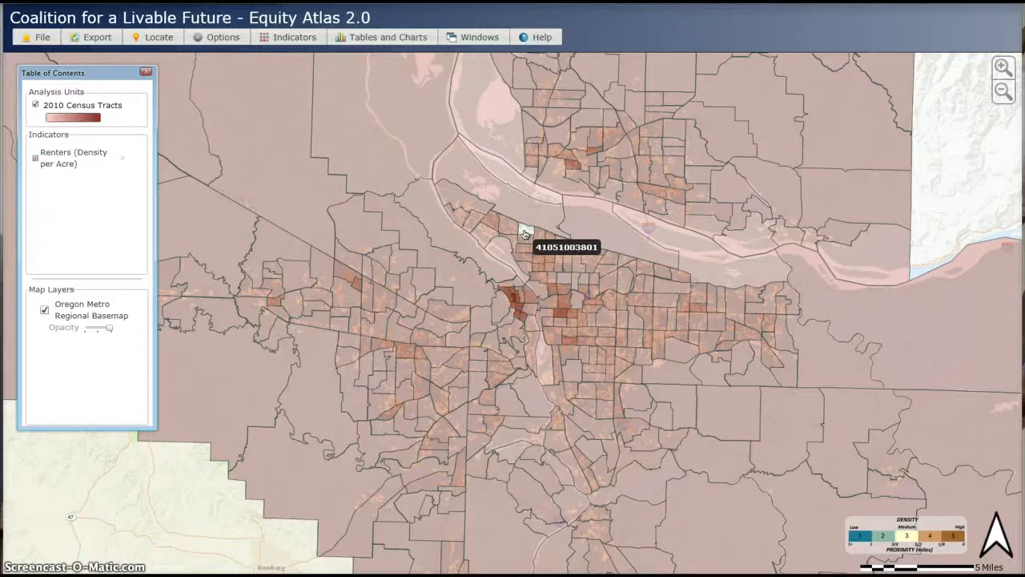
left_click(522, 239)
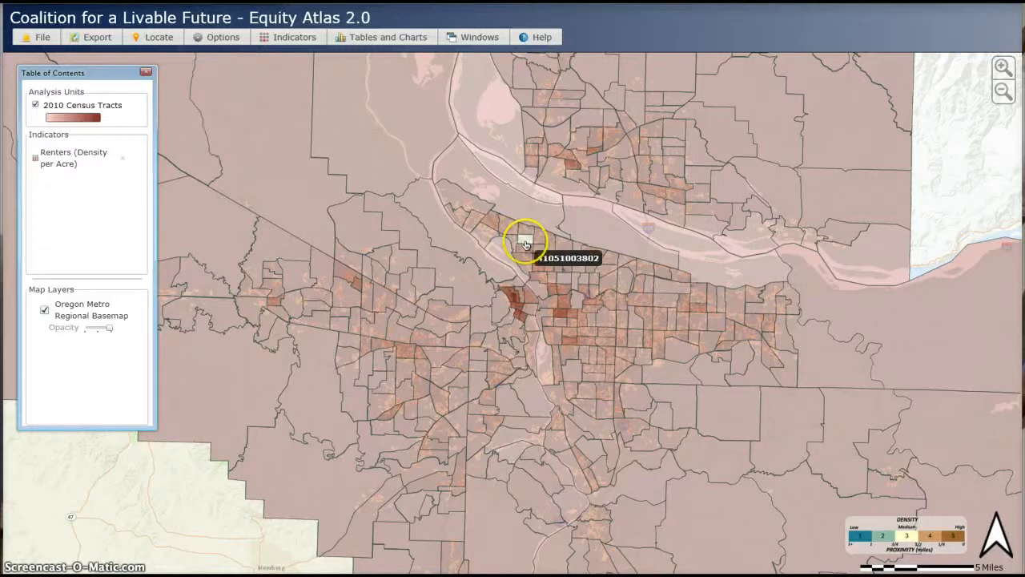
left_click(526, 252)
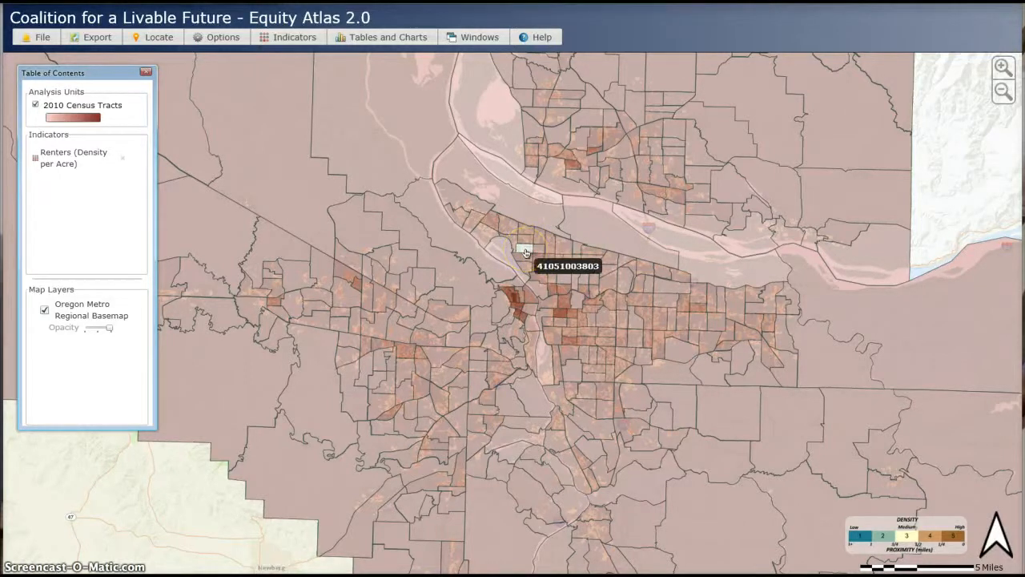
left_click(521, 254)
left_click(513, 299)
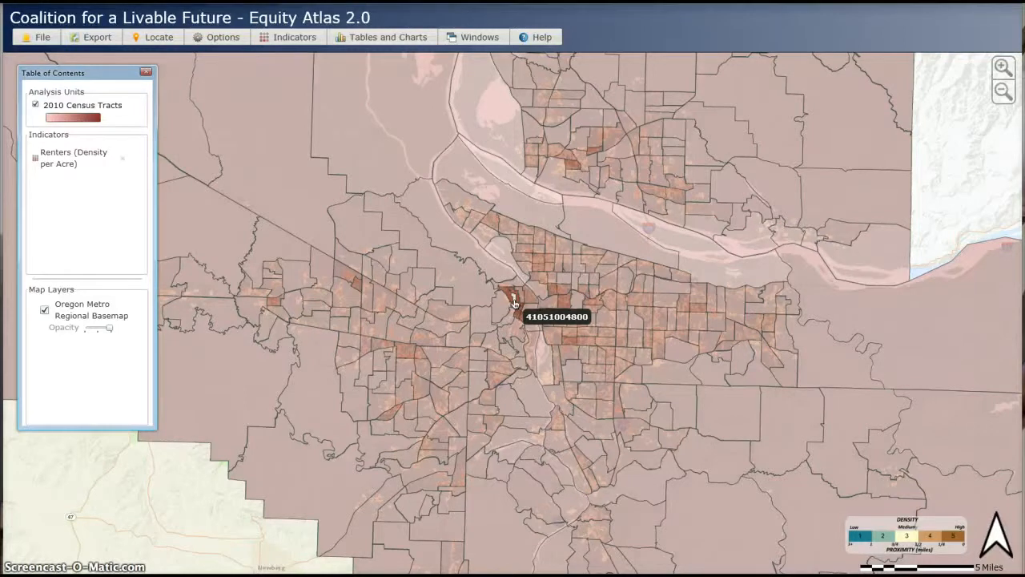
left_click(446, 263)
- Reopen the Add/Remove Data dialog and turn off the 2010 Census Tracts overlay
left_click(307, 38)
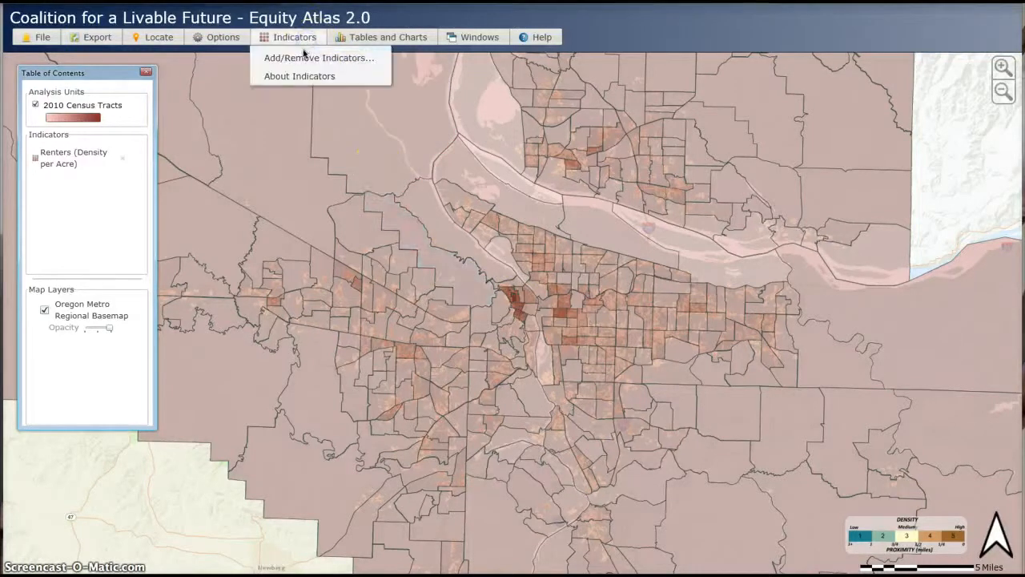
left_click(304, 57)
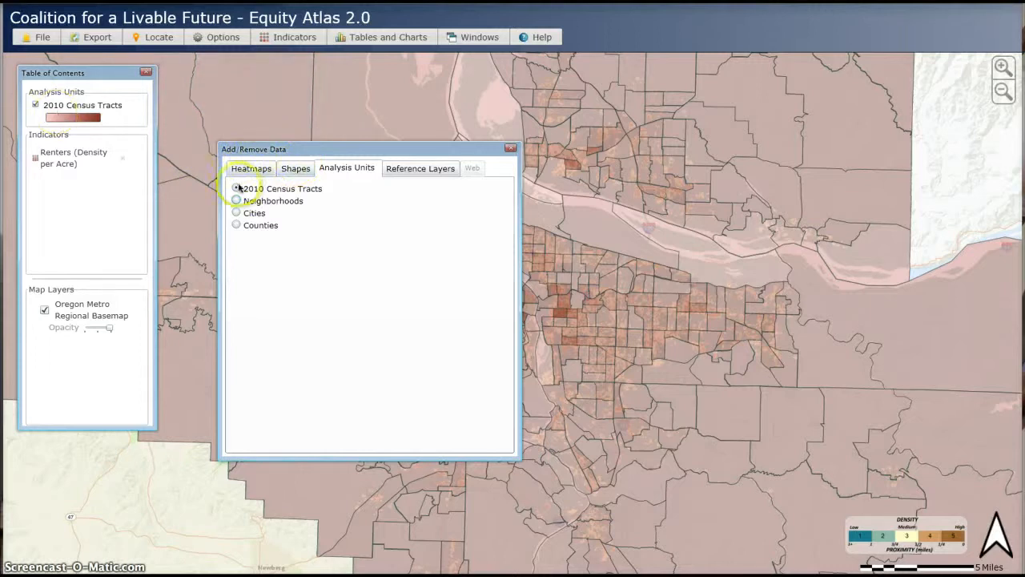
left_click(35, 106)
left_click(35, 105)
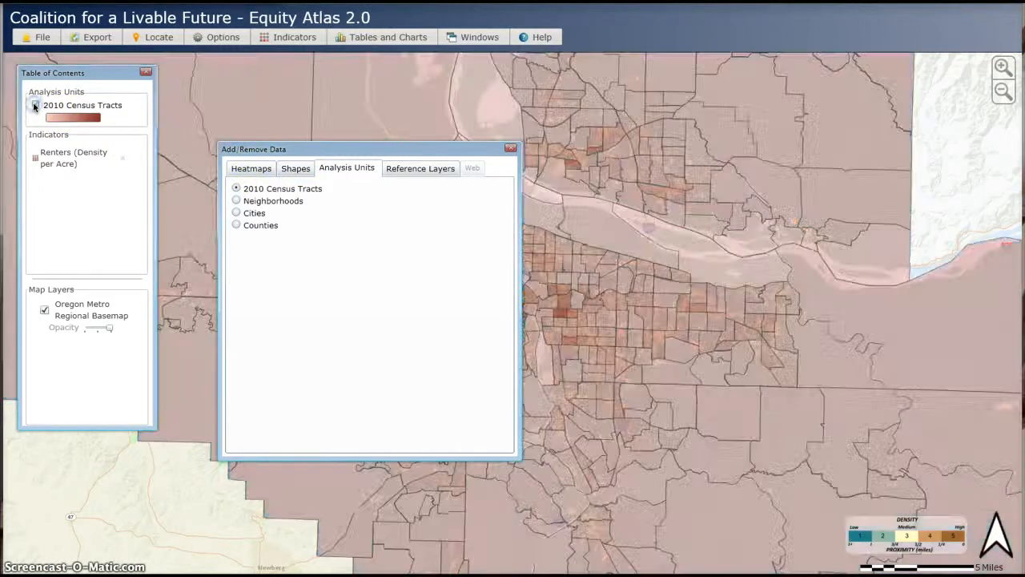
left_click(34, 106)
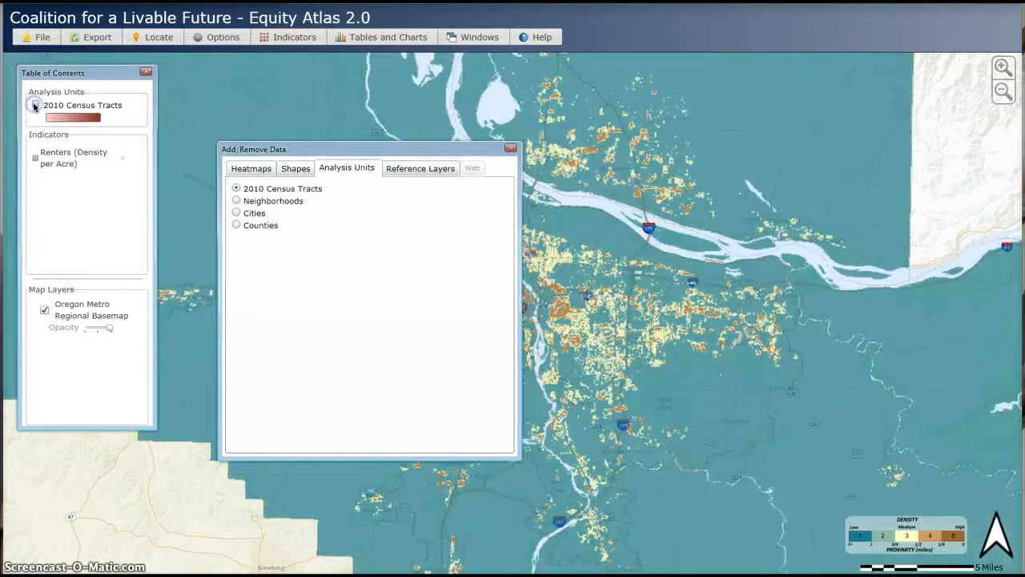
- Remove the Renters (Density per Acre) indicator from the Table of Contents and close the Add/Remove Data dialog
left_click(353, 173)
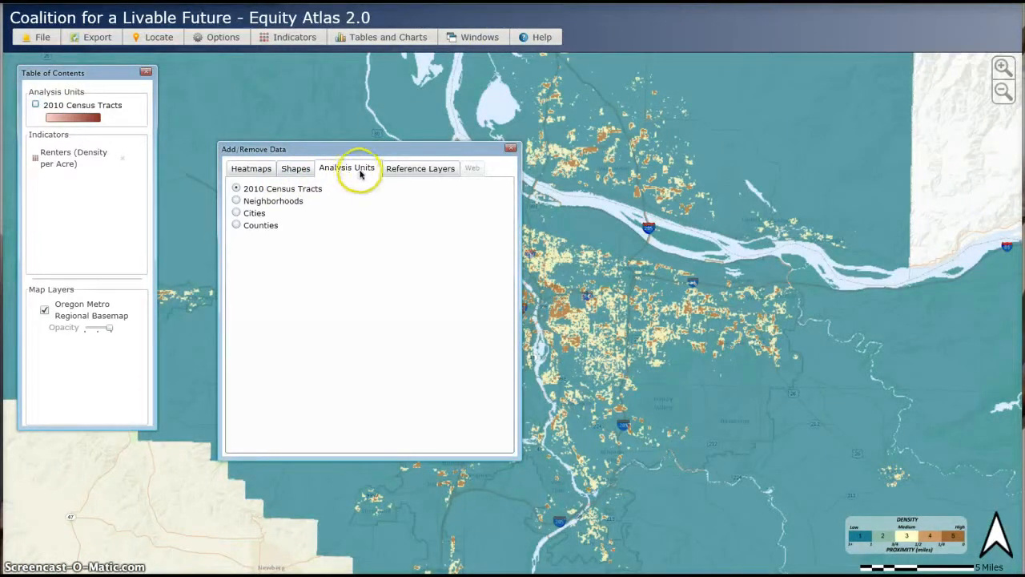
left_click(404, 172)
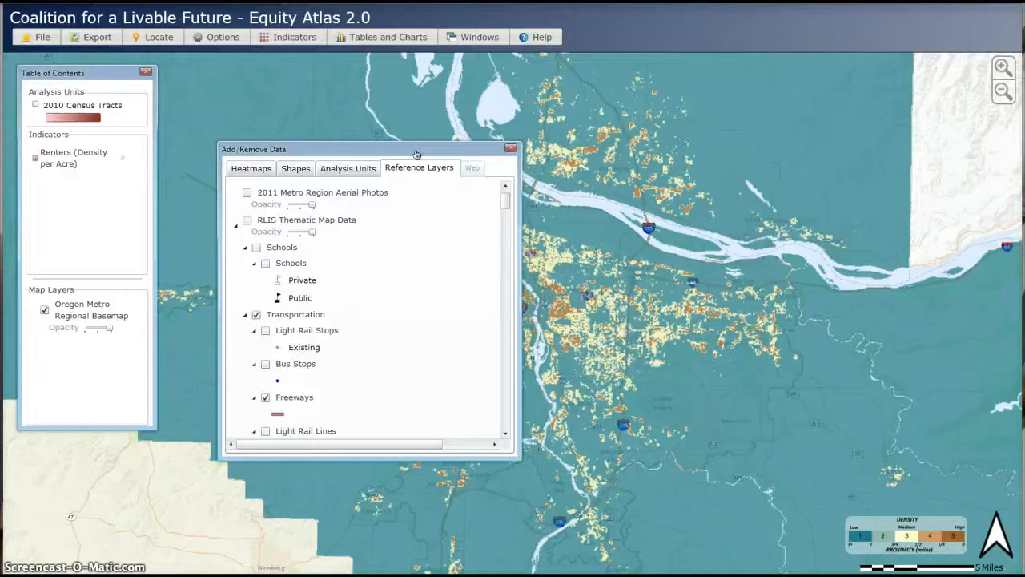
left_click_drag(417, 154, 395, 133)
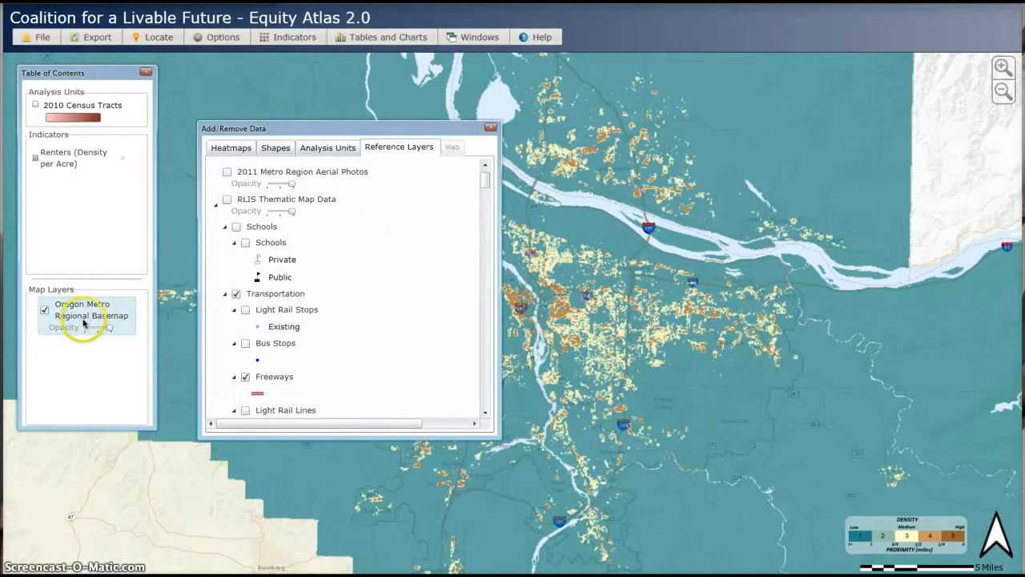
left_click(122, 158)
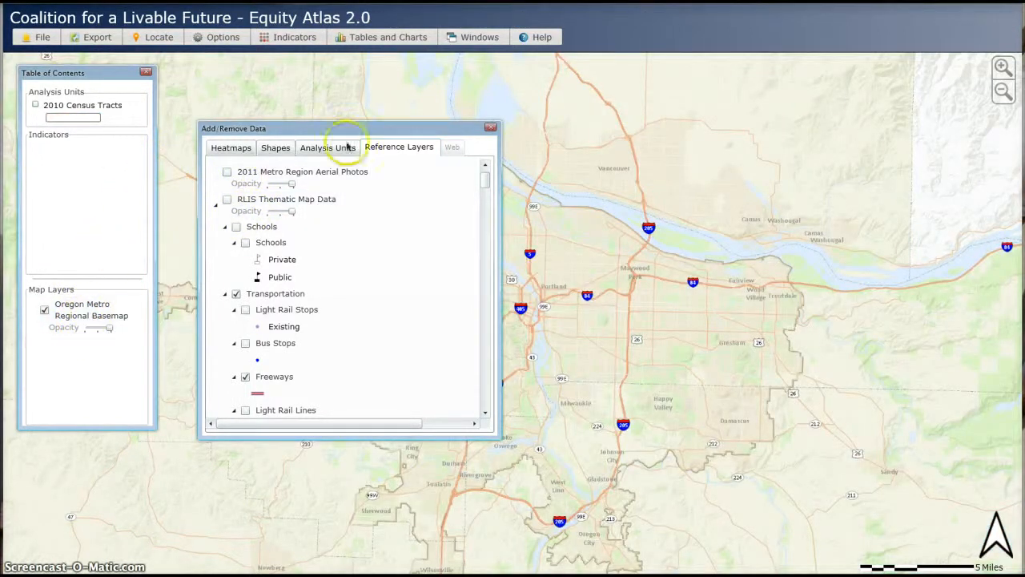
left_click(491, 131)
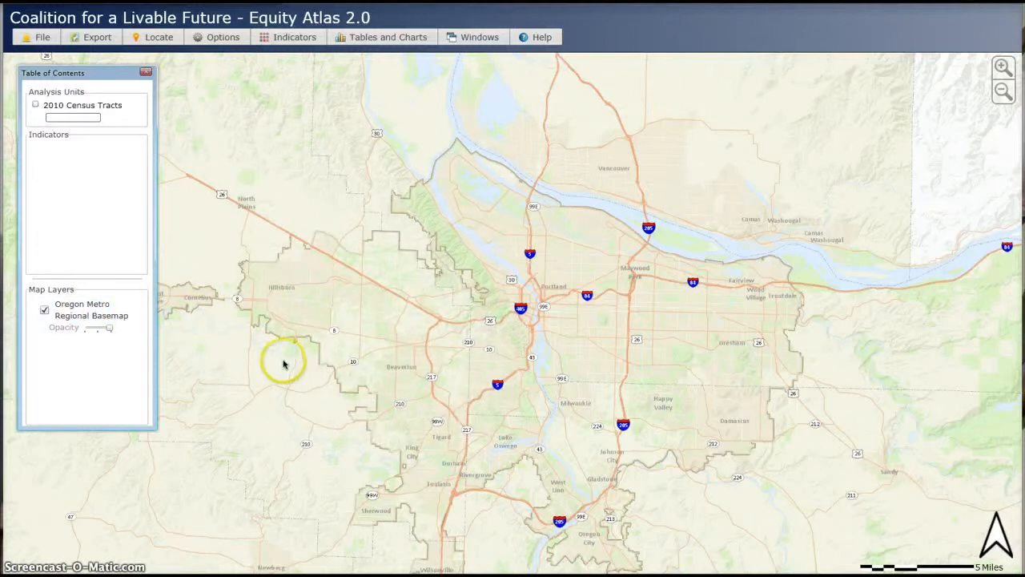
- Turn off the Oregon Metro Regional Basemap, then re-enable it from the Reference Layers list
left_click(45, 311)
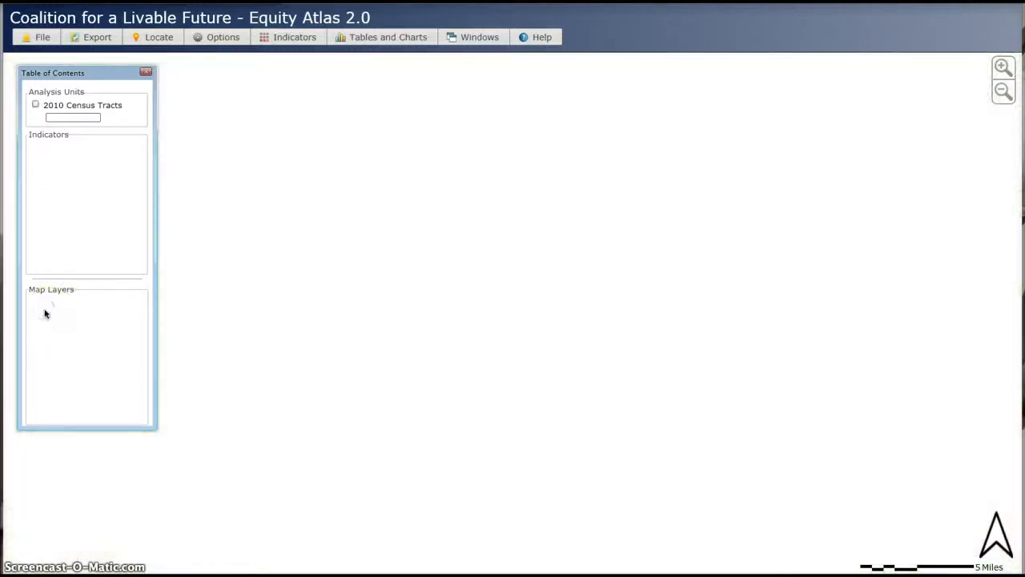
left_click(296, 40)
left_click(305, 57)
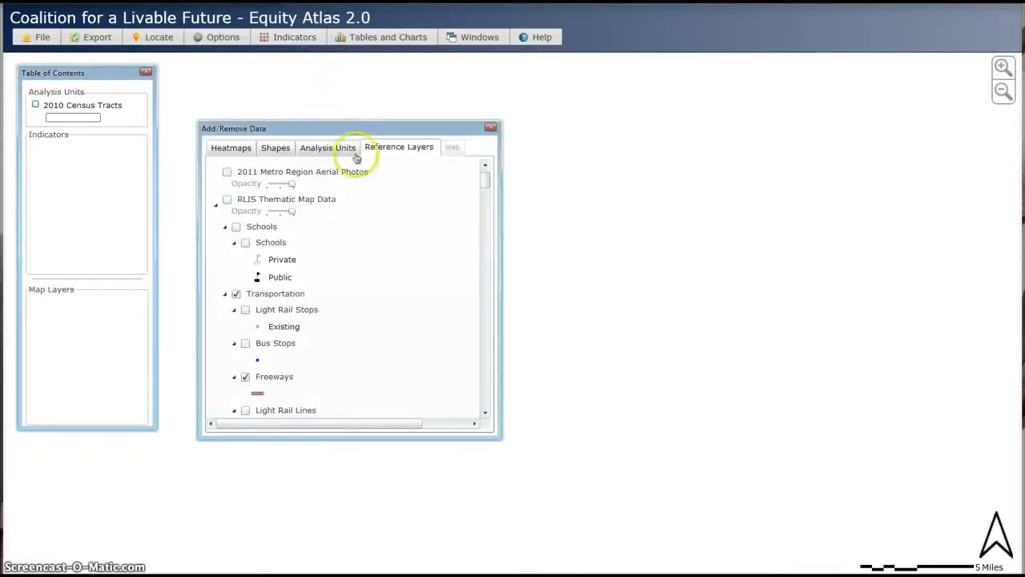
left_click(485, 166)
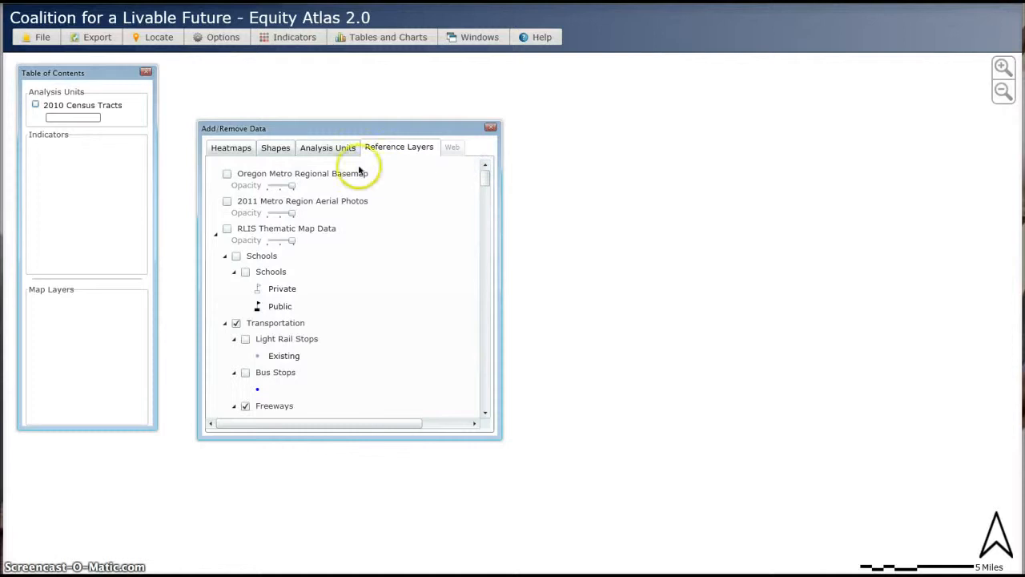
left_click(228, 174)
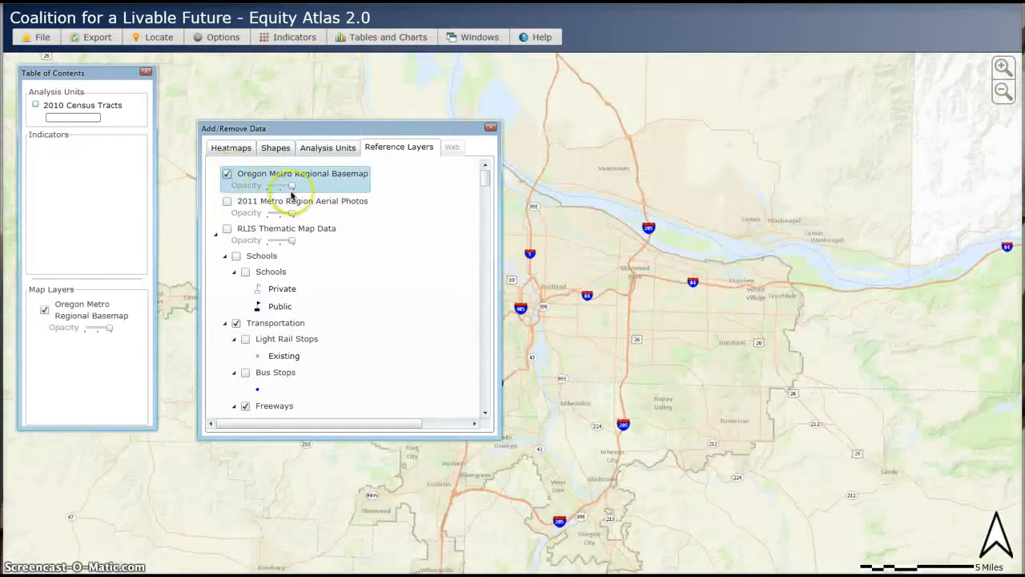
mouse_move(291, 189)
left_mouse_down()
mouse_move(268, 187)
mouse_move(294, 188)
left_mouse_up()
left_click(226, 174)
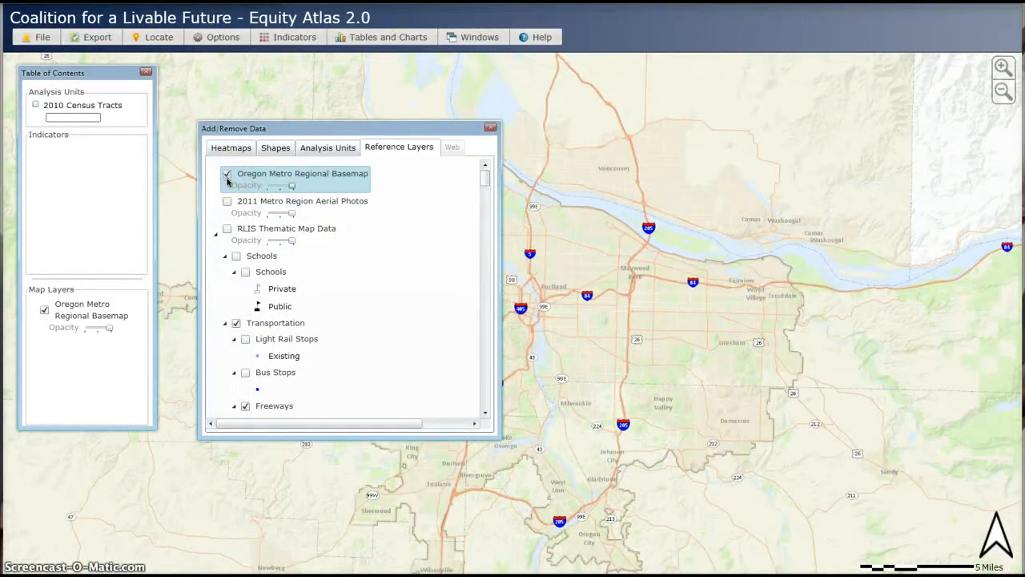
- Turn on the 2011 Metro Region Aerial Photos reference layer
left_click(226, 201)
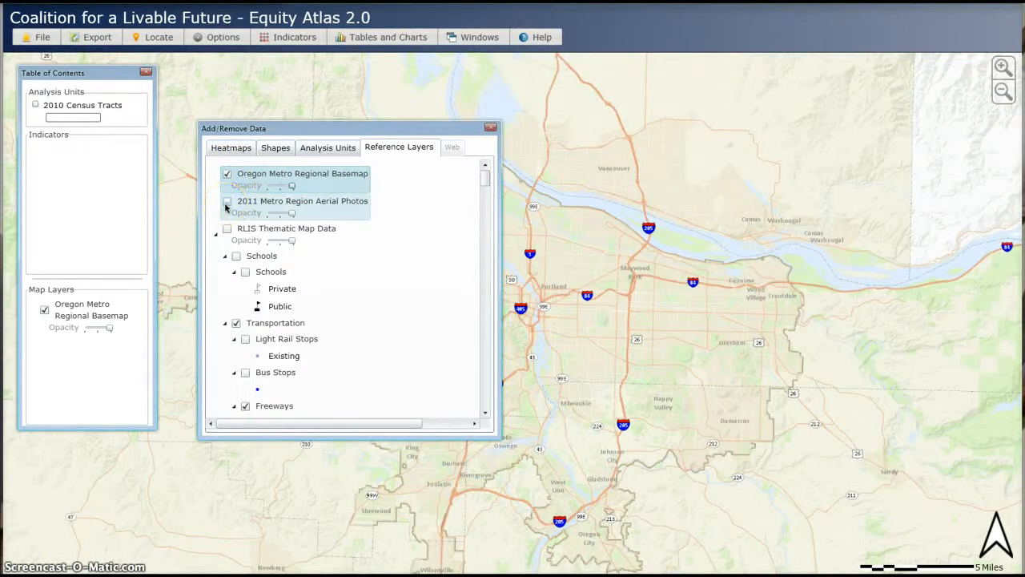
left_click(227, 202)
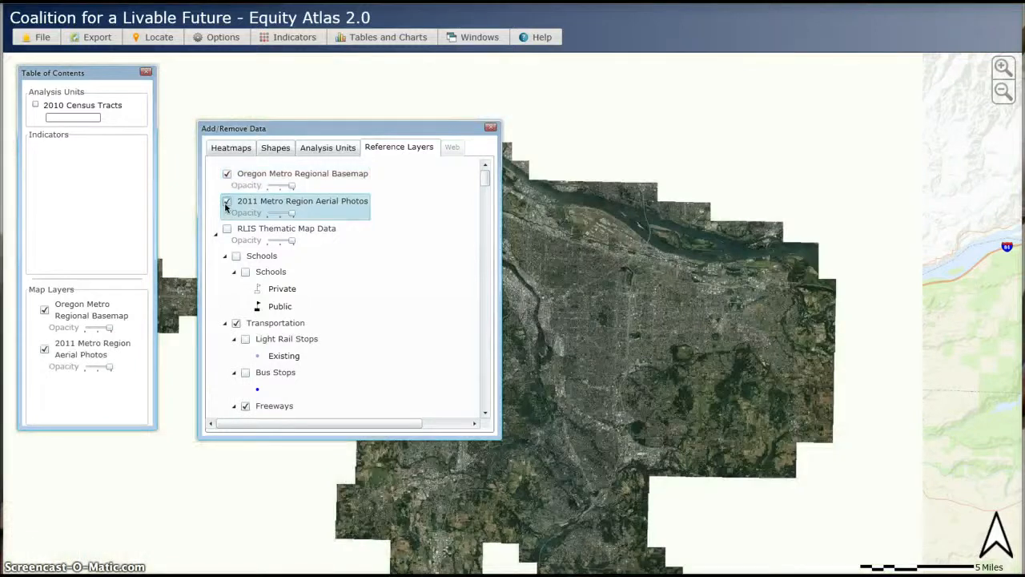
left_click_drag(297, 130, 197, 253)
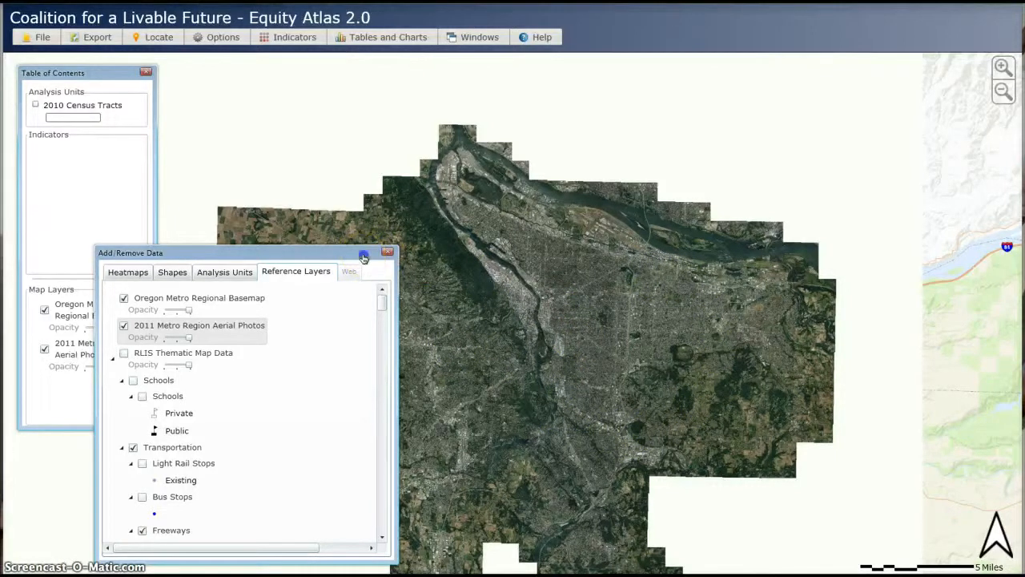
left_click_drag(363, 254, 453, 176)
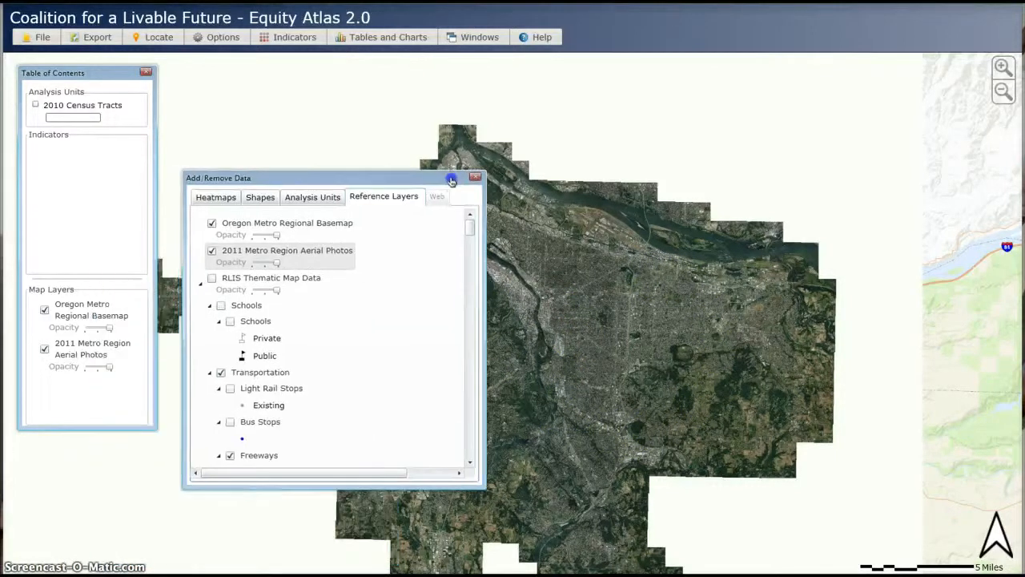
- Re-add the Renters (Density per Acre) heatmap and turn off the 2011 Metro Region Aerial Photos layer
left_click(221, 200)
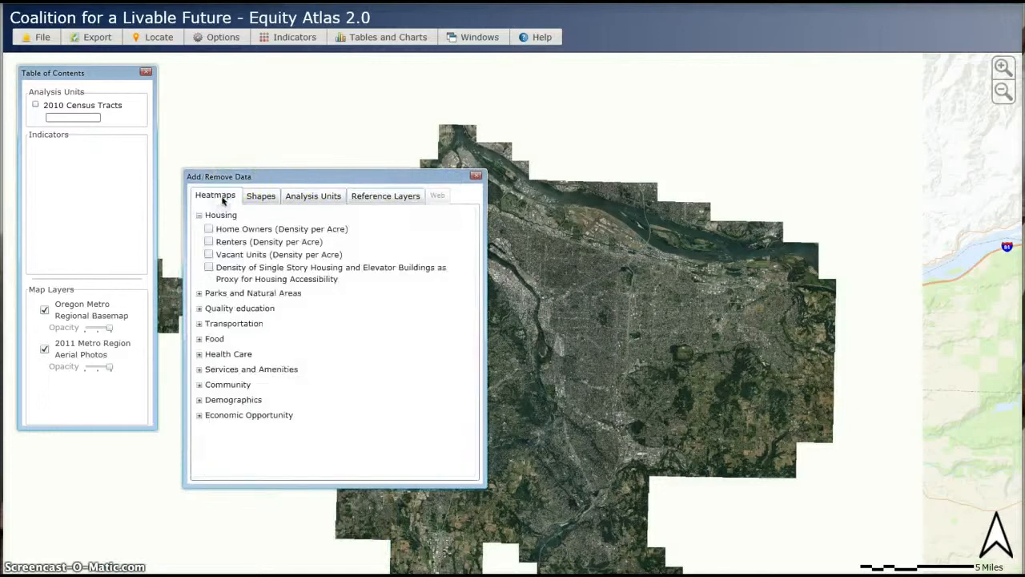
left_click(208, 241)
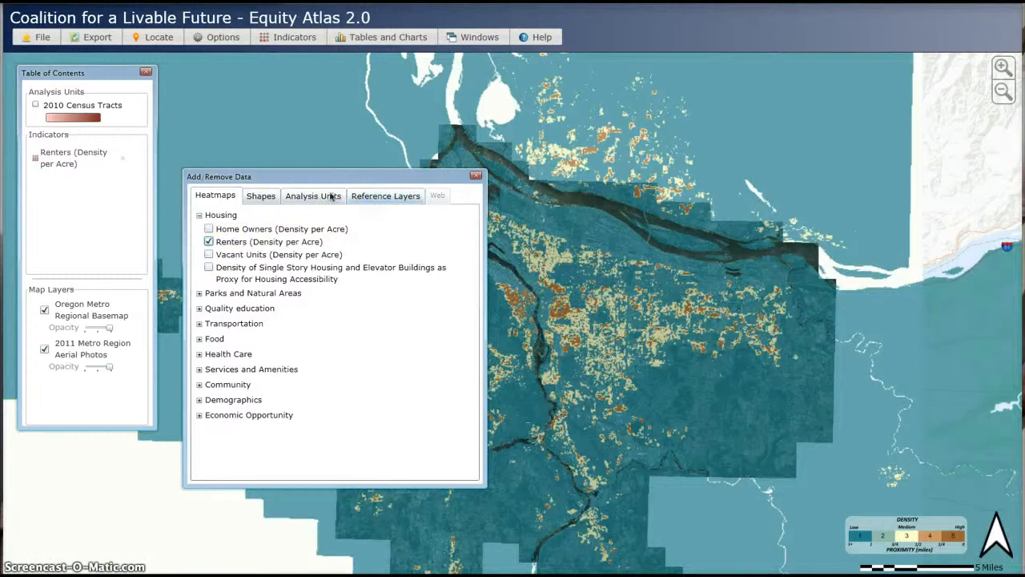
left_click(370, 196)
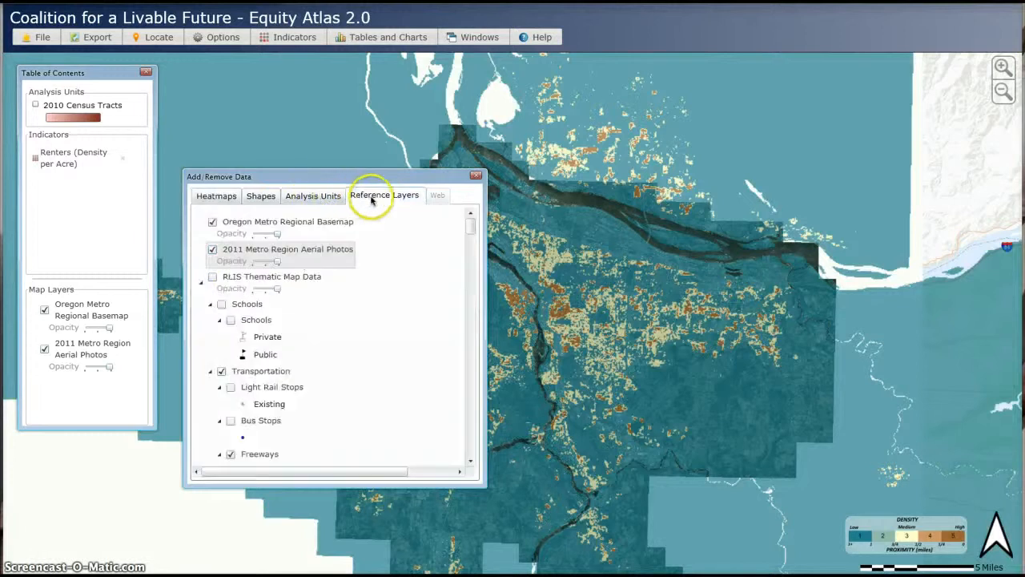
left_click(213, 250)
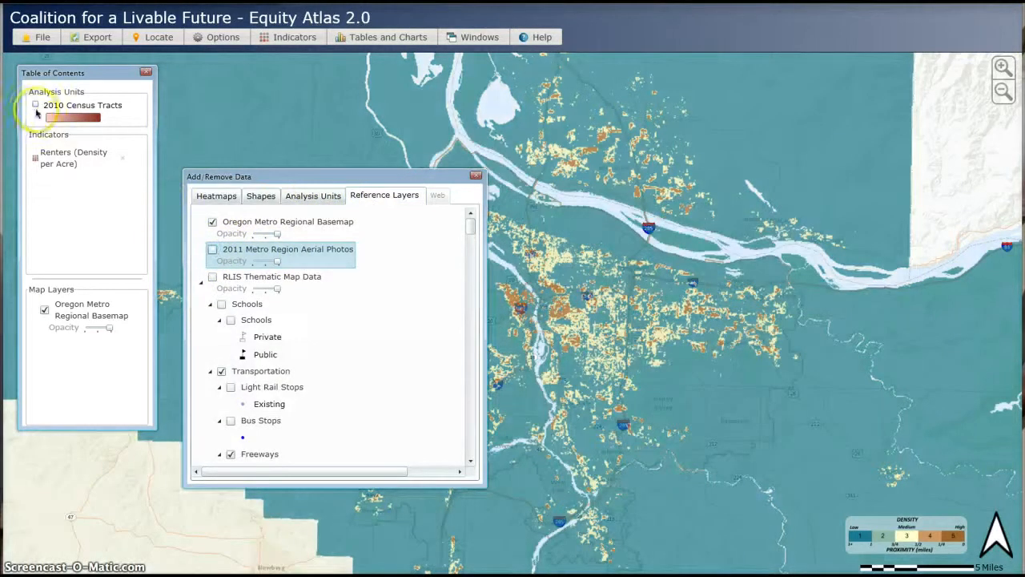
- Turn on the 2010 Census Tracts analysis unit and the 2011 Metro Region Aerial Photos reference layer
left_click(35, 104)
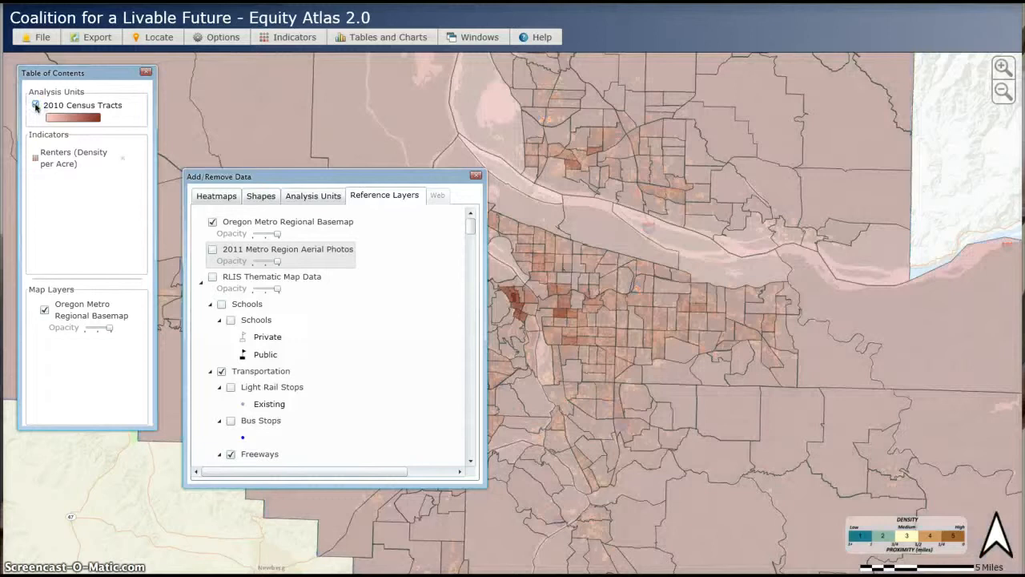
left_click(212, 250)
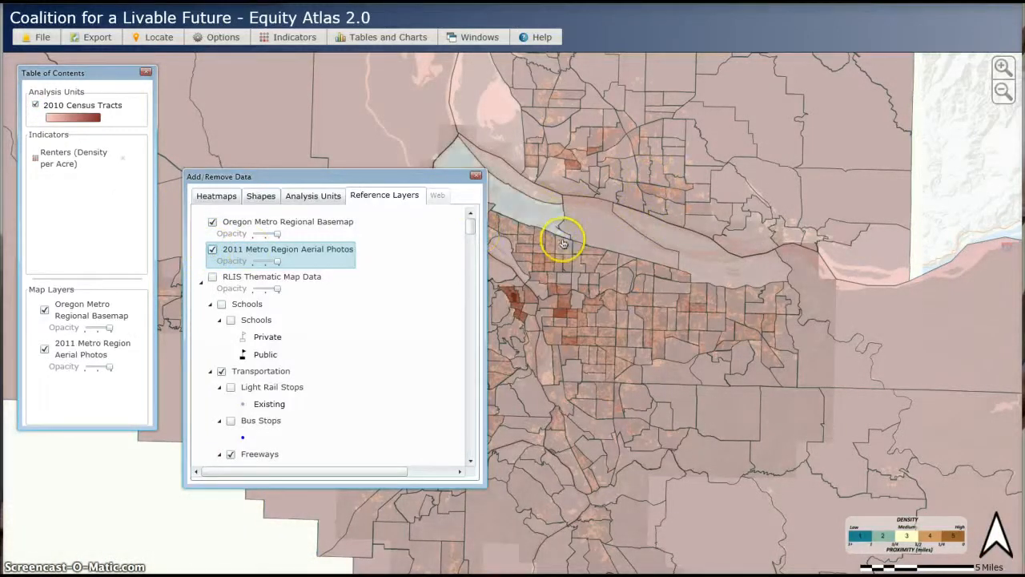
- Bring the 2011 Metro Region Aerial Photos map layer to the front and inspect census tracts over it
left_click(82, 350)
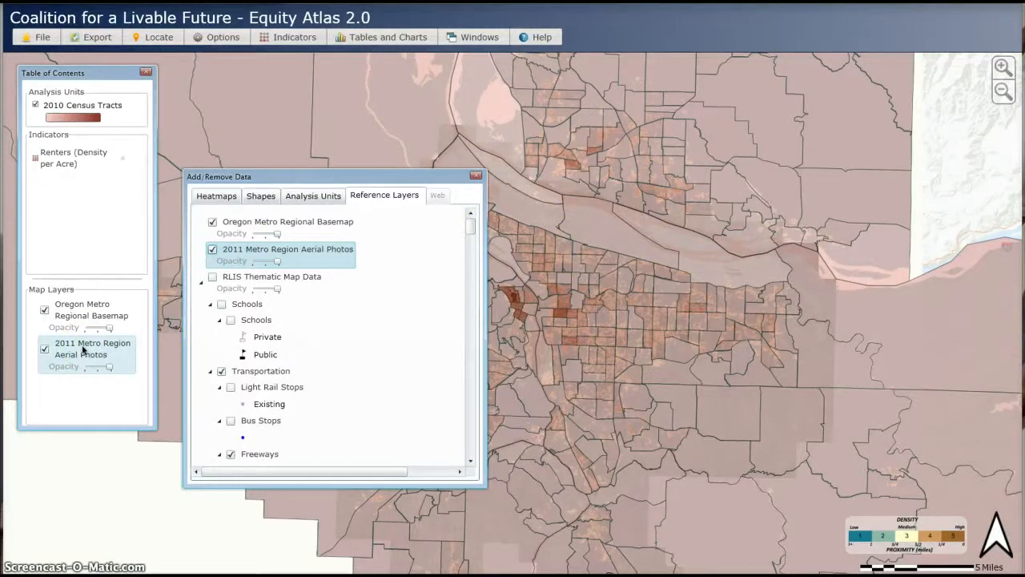
right_click(82, 350)
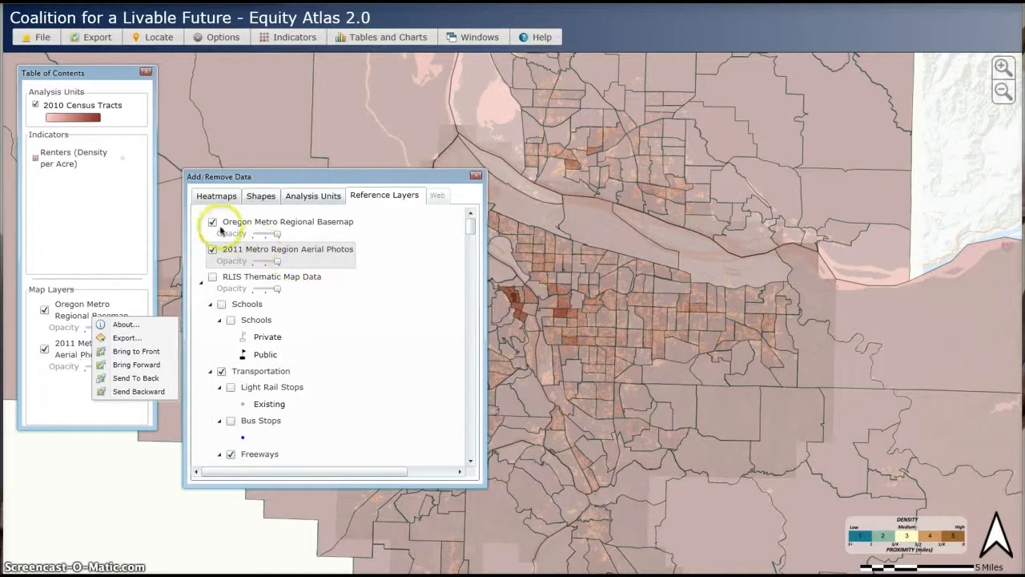
left_click(117, 352)
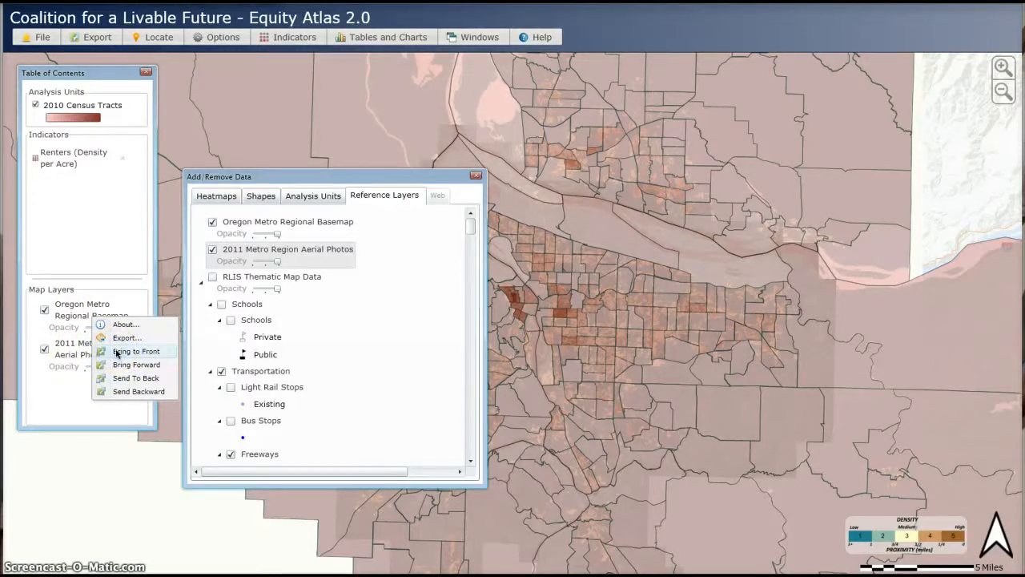
left_click(117, 352)
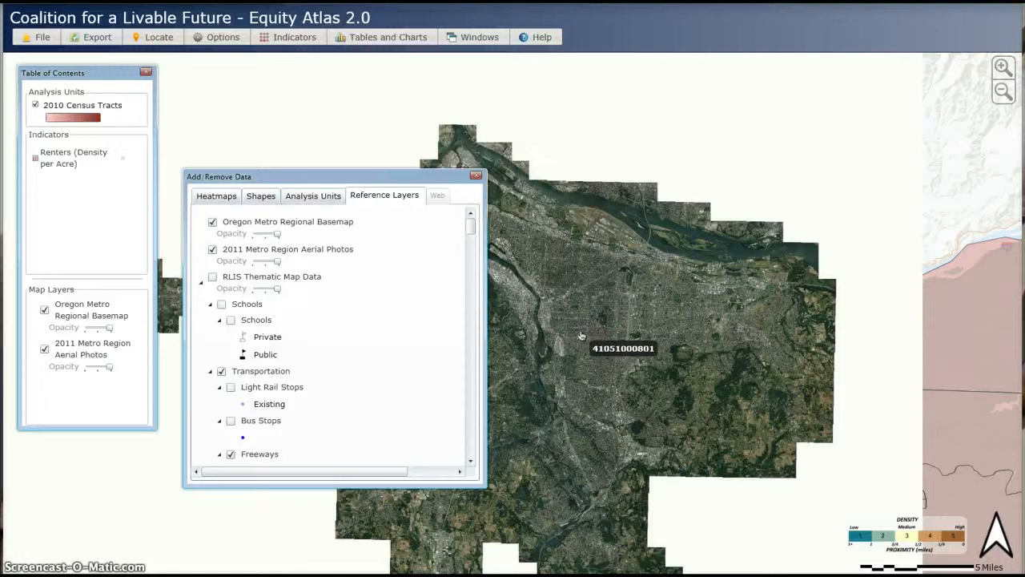
left_click(522, 303)
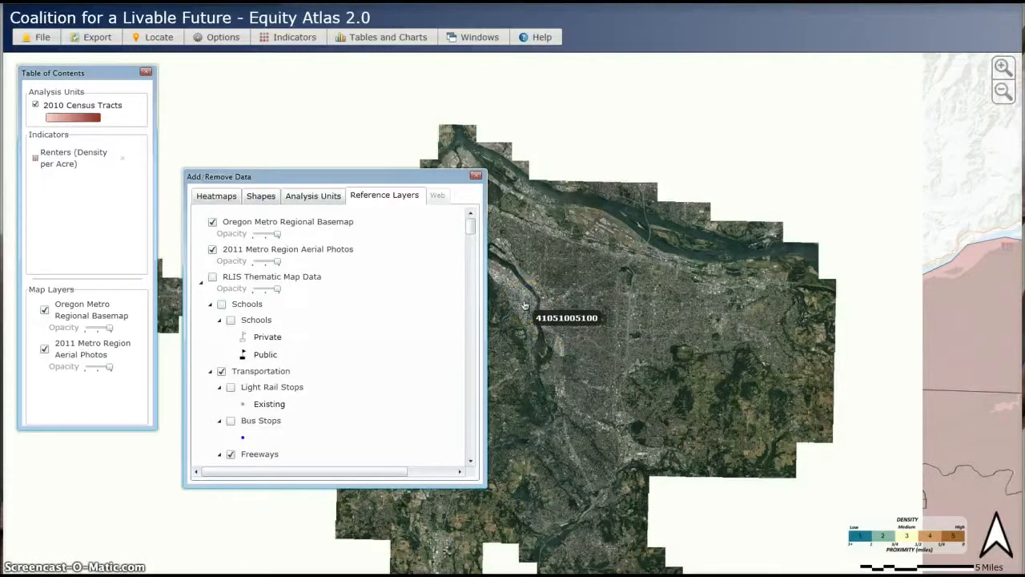
left_click(553, 277)
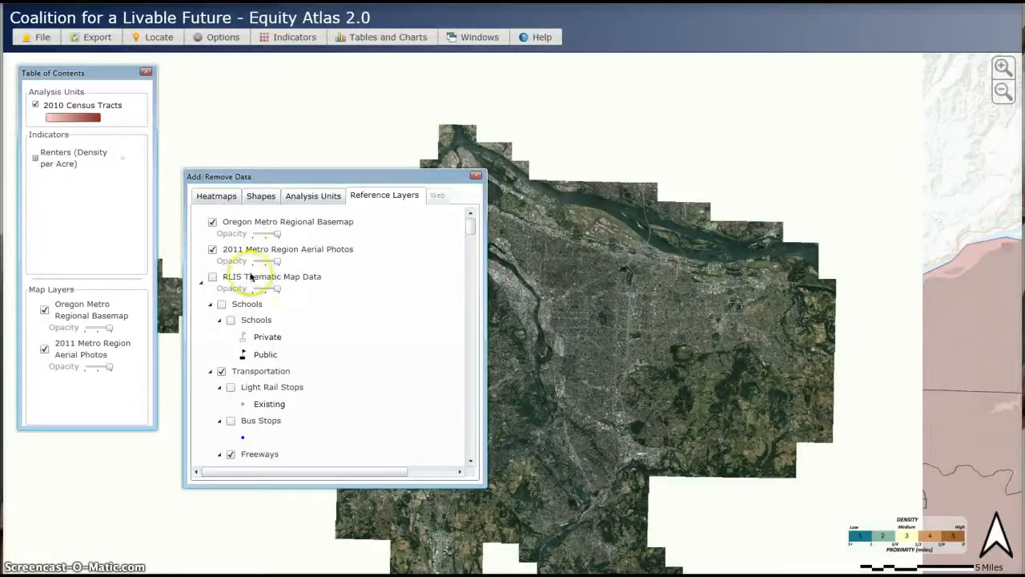
- Turn off the 2011 Metro Region Aerial Photos layer and the 2010 Census Tracts analysis unit
left_click(213, 250)
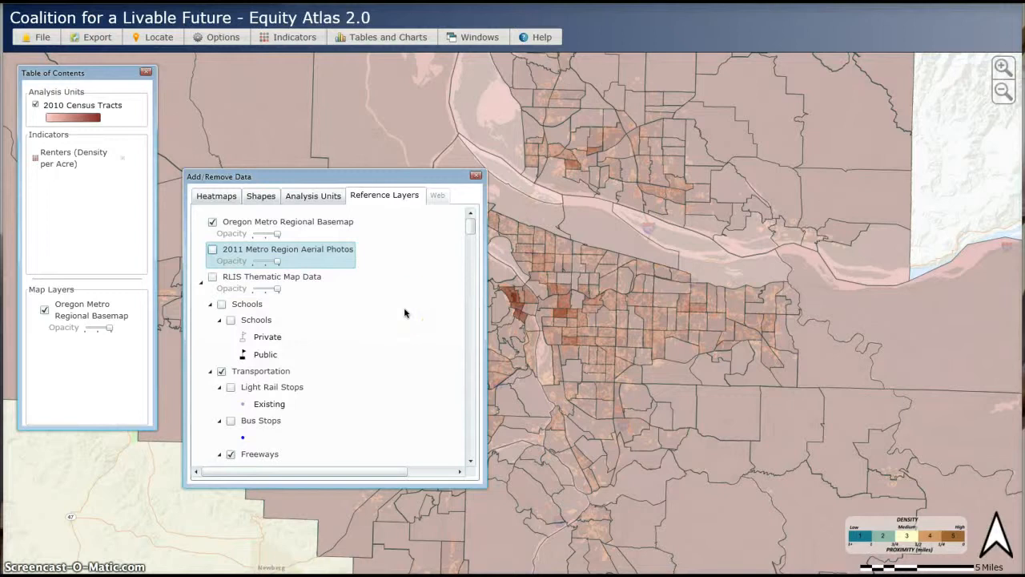
left_click(35, 105)
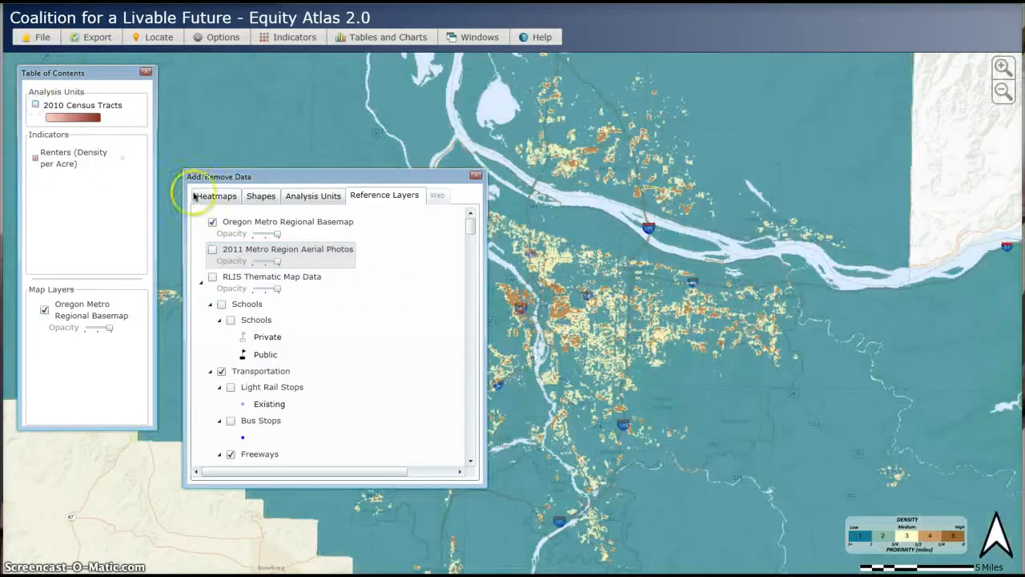
- Uncheck the Transportation group and its Freeways layer in the reference layers list
left_click(398, 306)
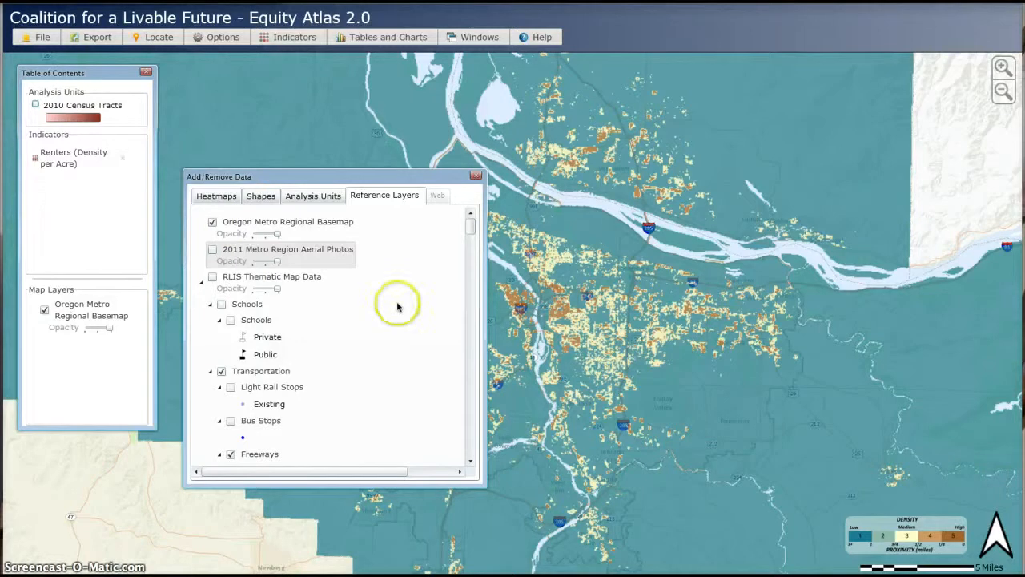
left_click(223, 372)
left_click(230, 454)
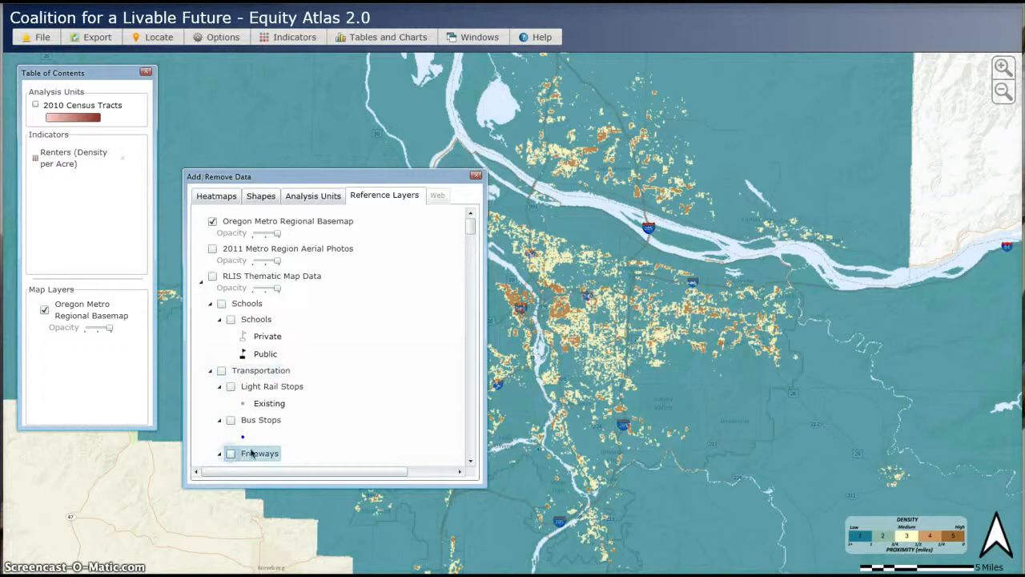
- Scroll through the Reference Layers list to review the available RLIS thematic layers
left_click_drag(469, 222, 475, 249)
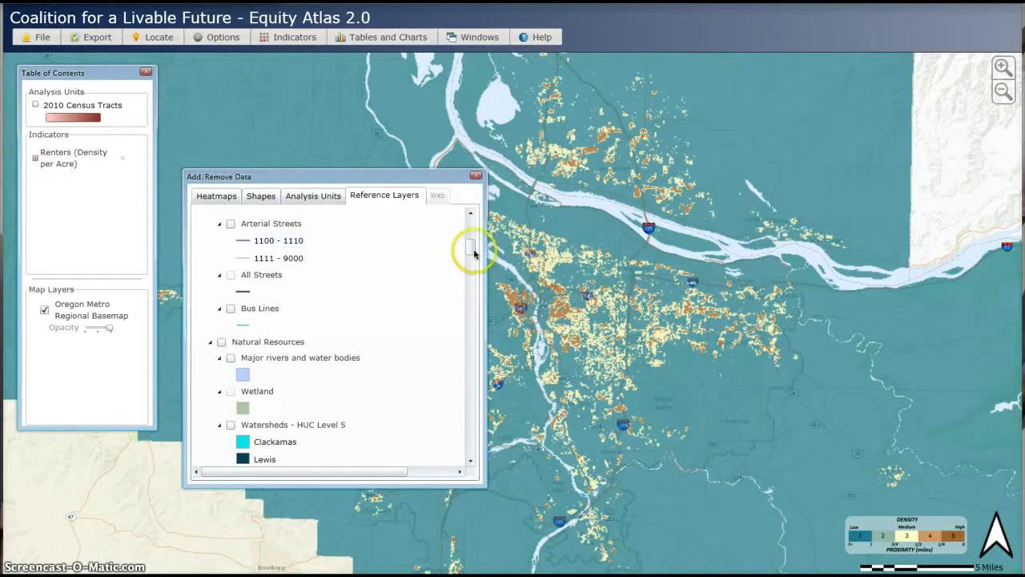
scroll(472, 248, "up", 1)
scroll(472, 248, "up", 4)
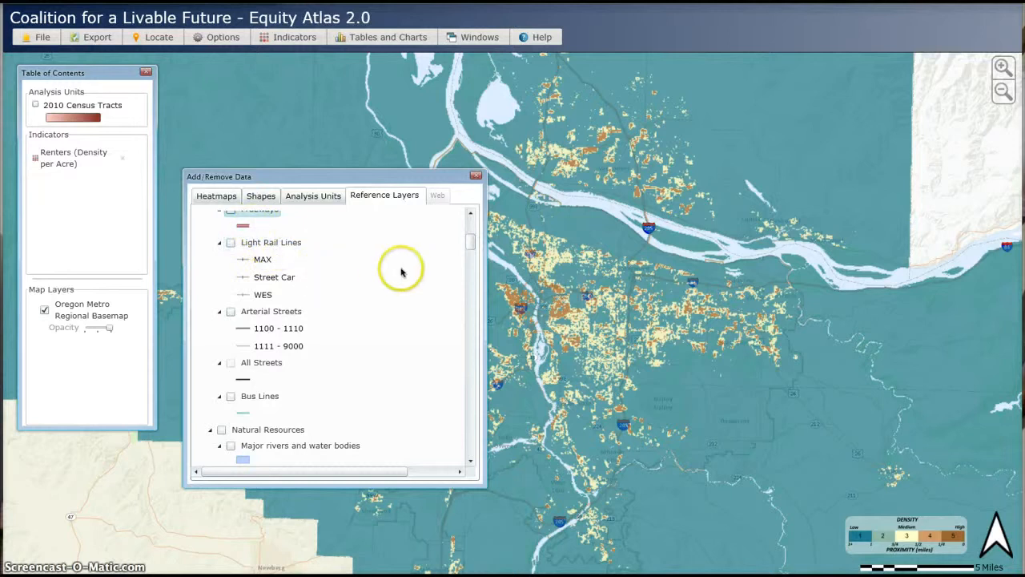
left_click_drag(469, 244, 465, 342)
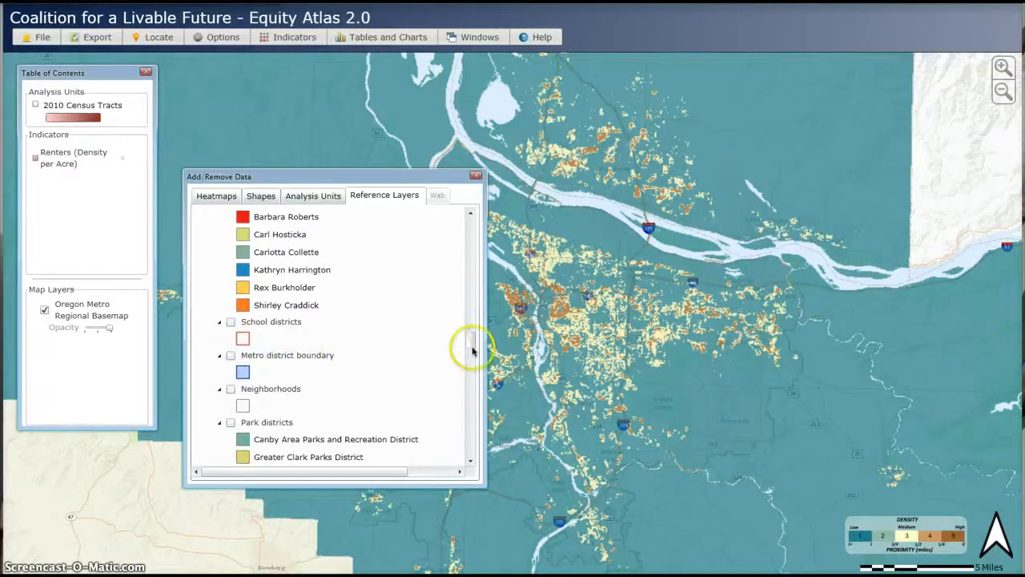
left_click_drag(472, 344, 470, 255)
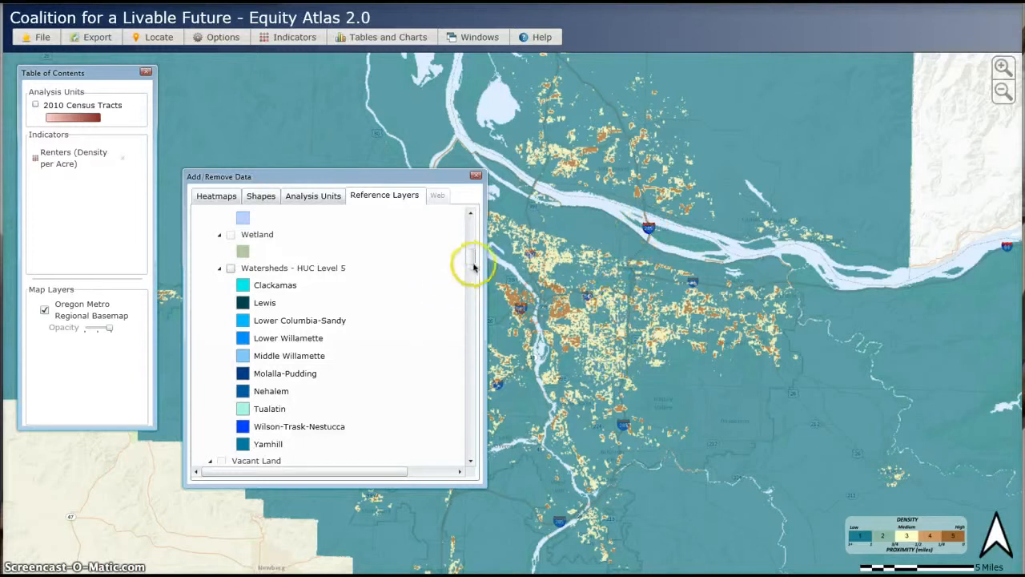
left_click_drag(470, 258, 469, 220)
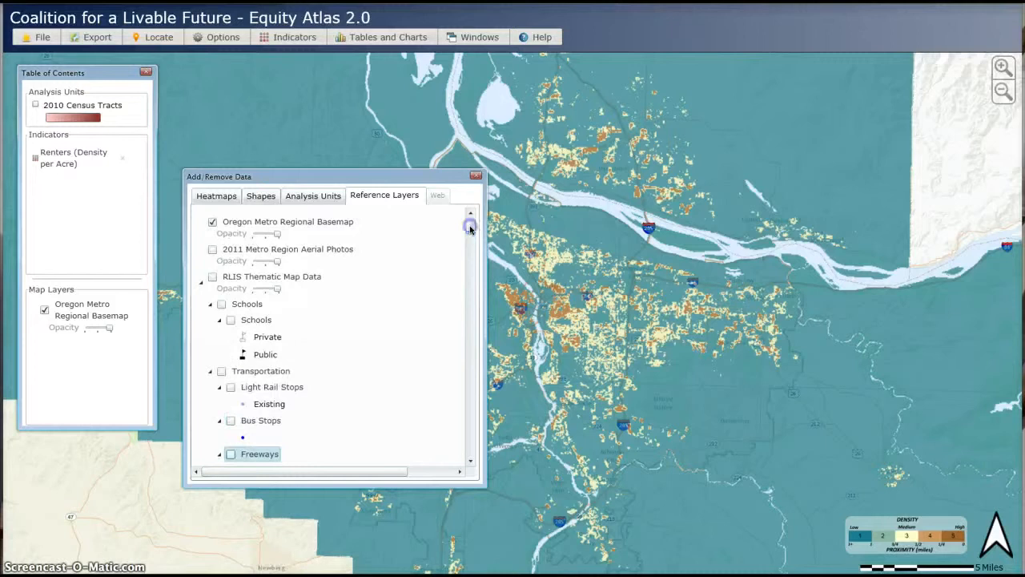
- Turn on the RLIS Thematic Map Data reference layer
left_click(213, 277)
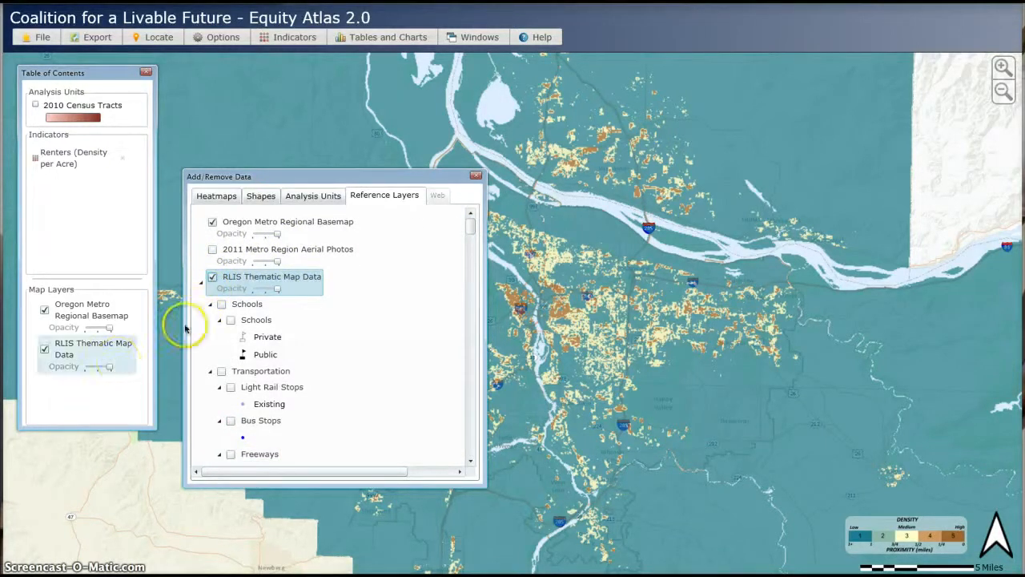
left_click(70, 363)
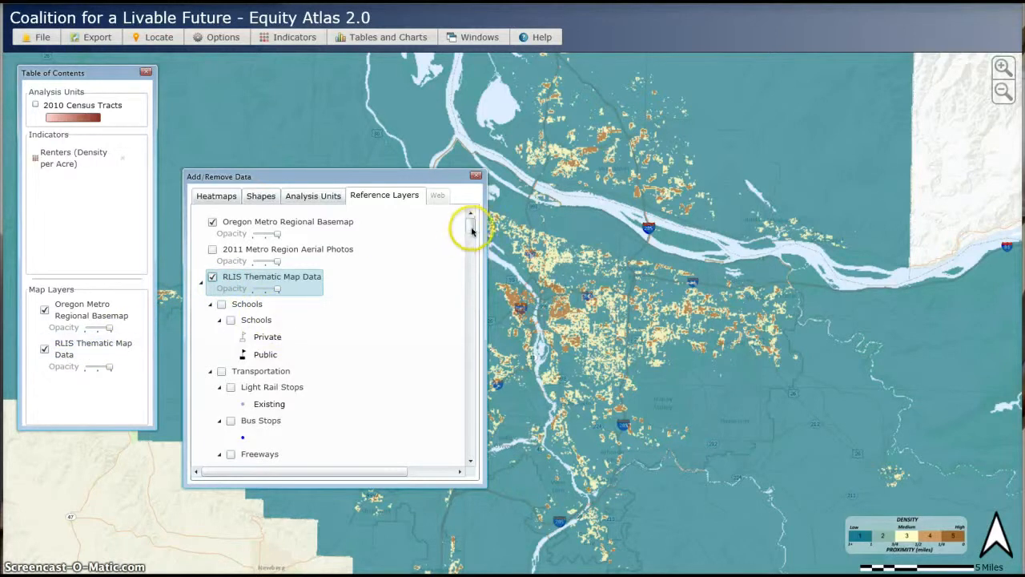
- Turn on the Freeways layer and the Transportation group, then close the Add/Remove Data dialog
left_click_drag(470, 225, 472, 234)
scroll(472, 234, "down", 3)
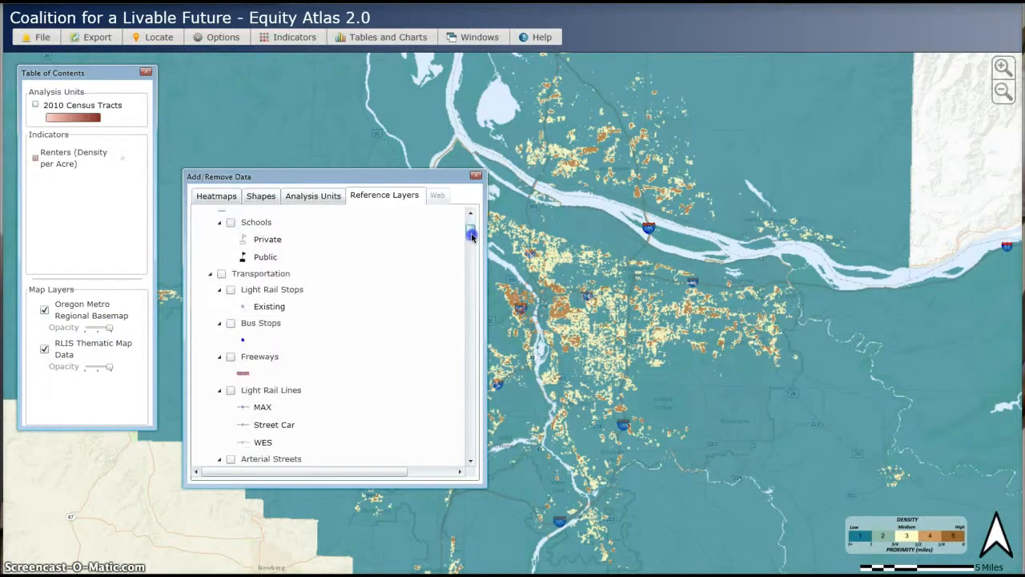
left_click(233, 360)
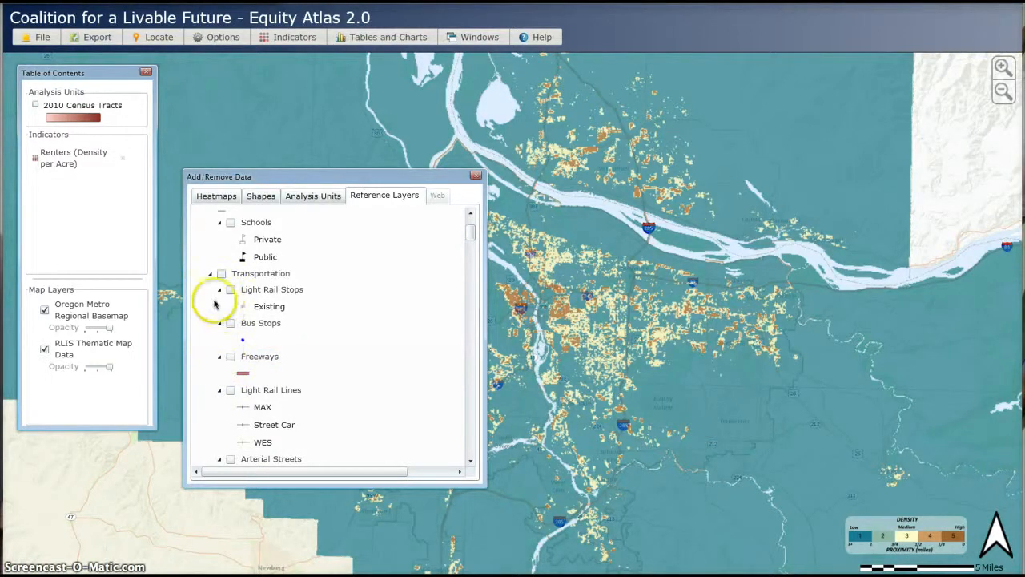
left_click(231, 357)
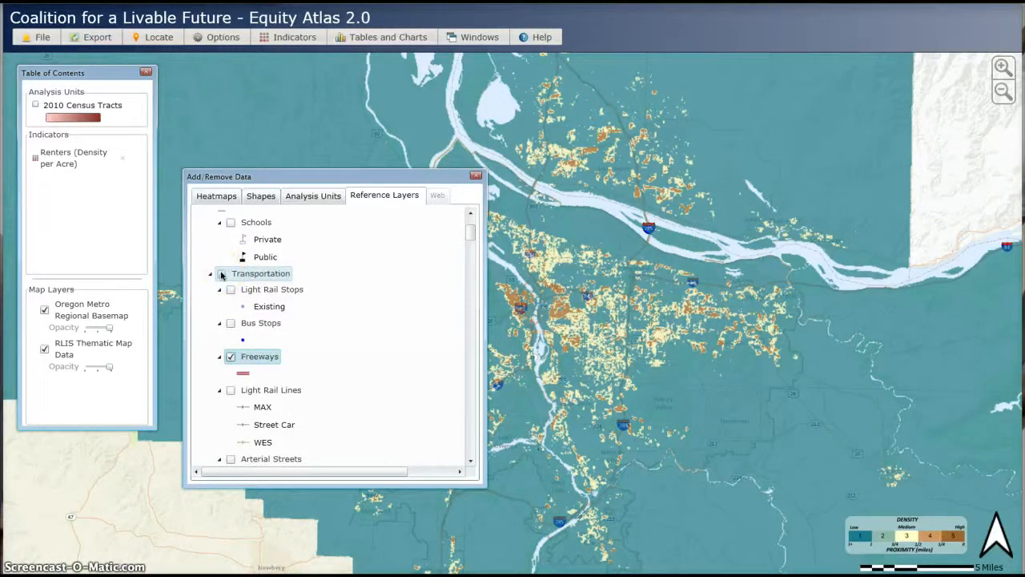
left_click(223, 274)
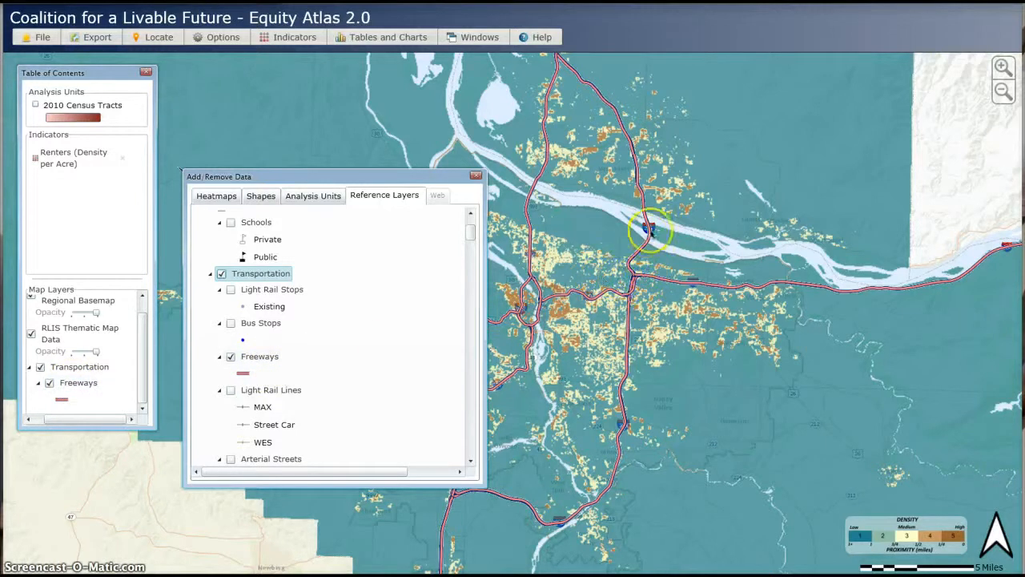
left_click(475, 176)
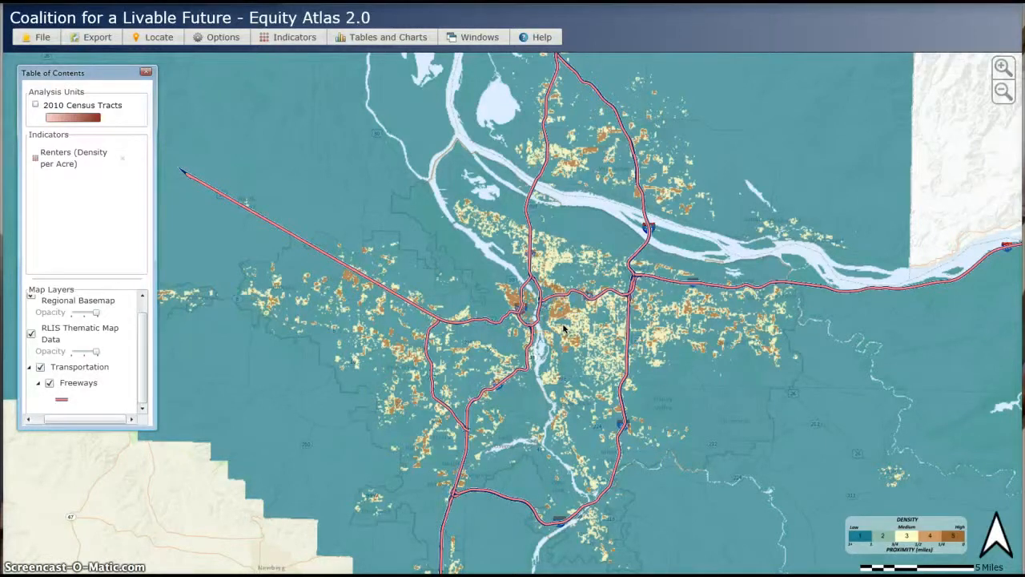
left_click(298, 37)
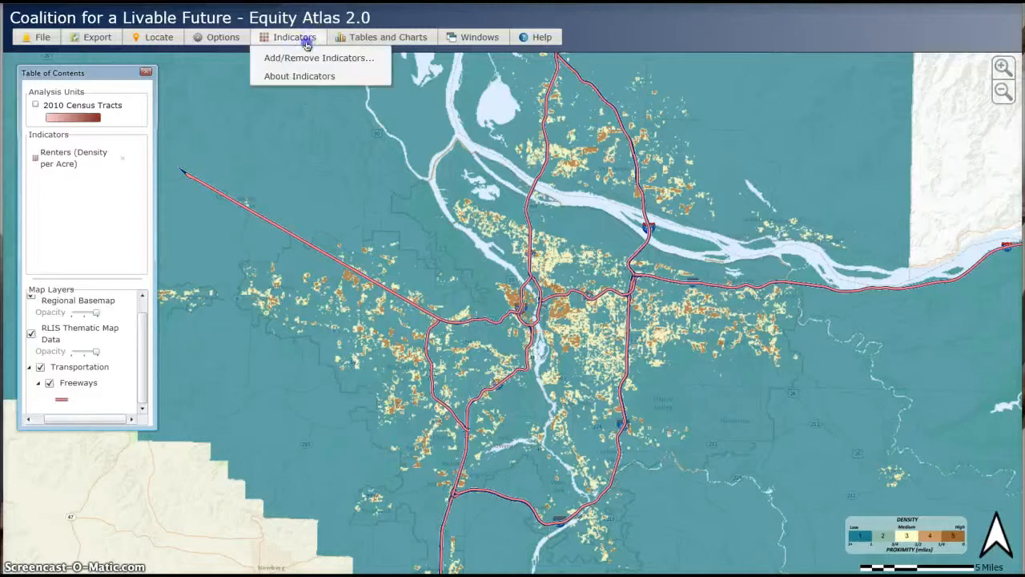
left_click(305, 58)
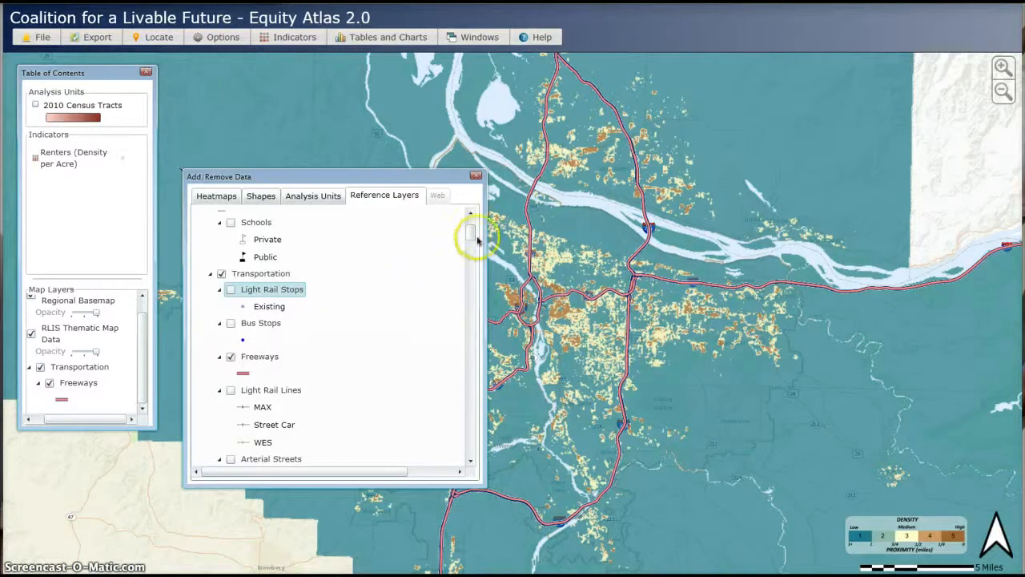
left_click_drag(472, 233, 473, 226)
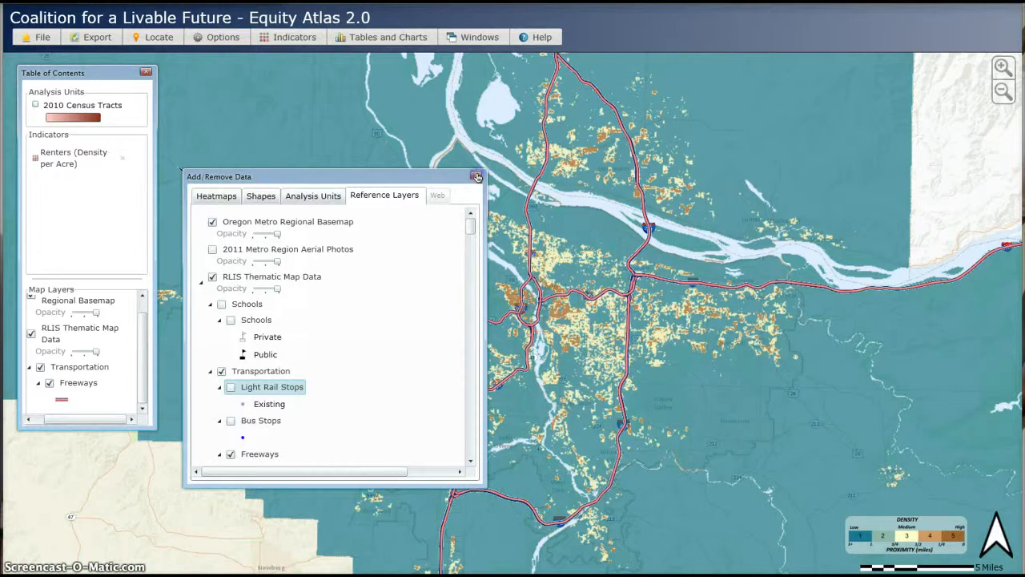
left_click(476, 176)
- Open About Indicators from the Indicators menu
left_click(286, 40)
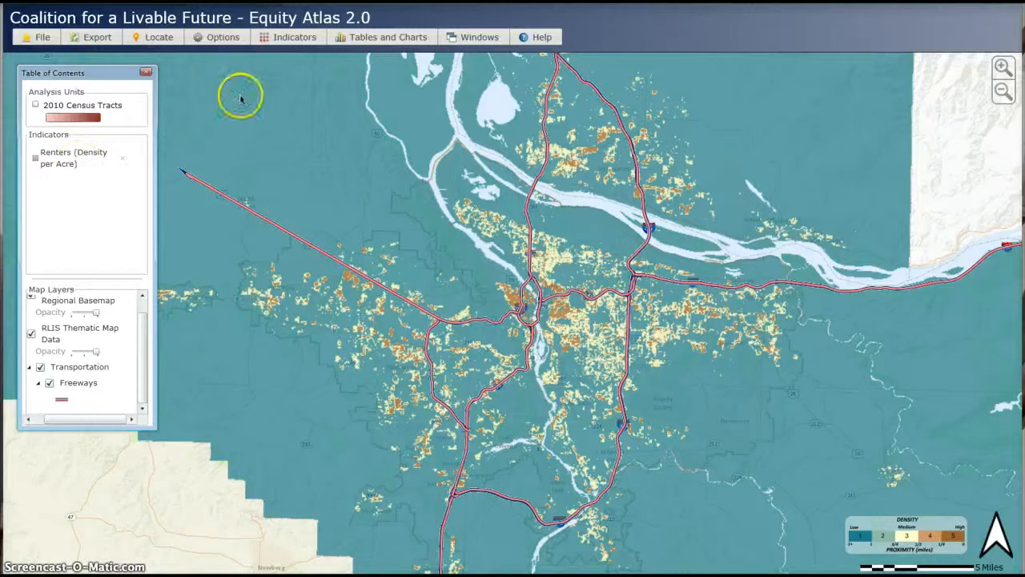
left_click(295, 37)
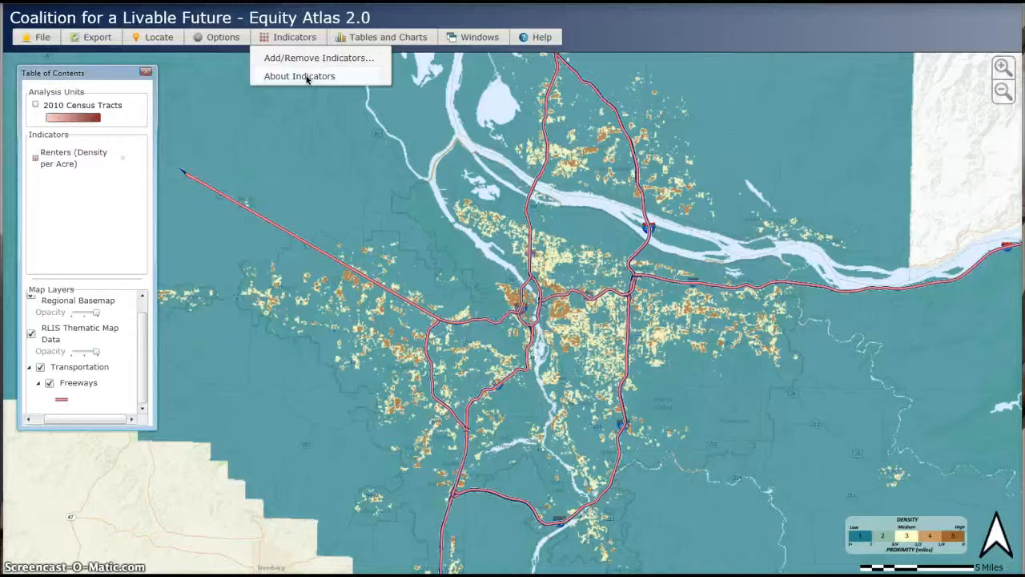
left_click(306, 76)
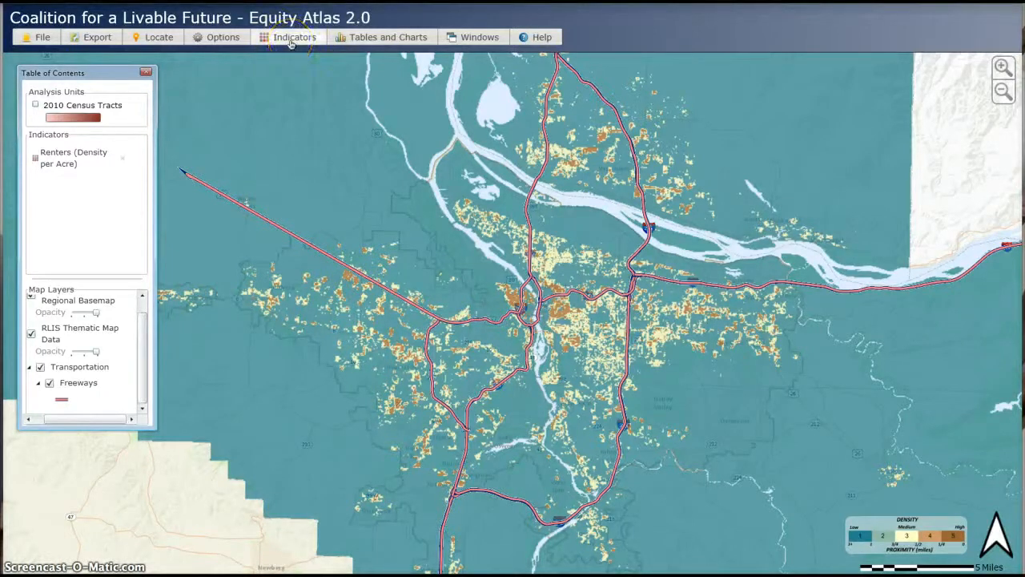
left_click(294, 81)
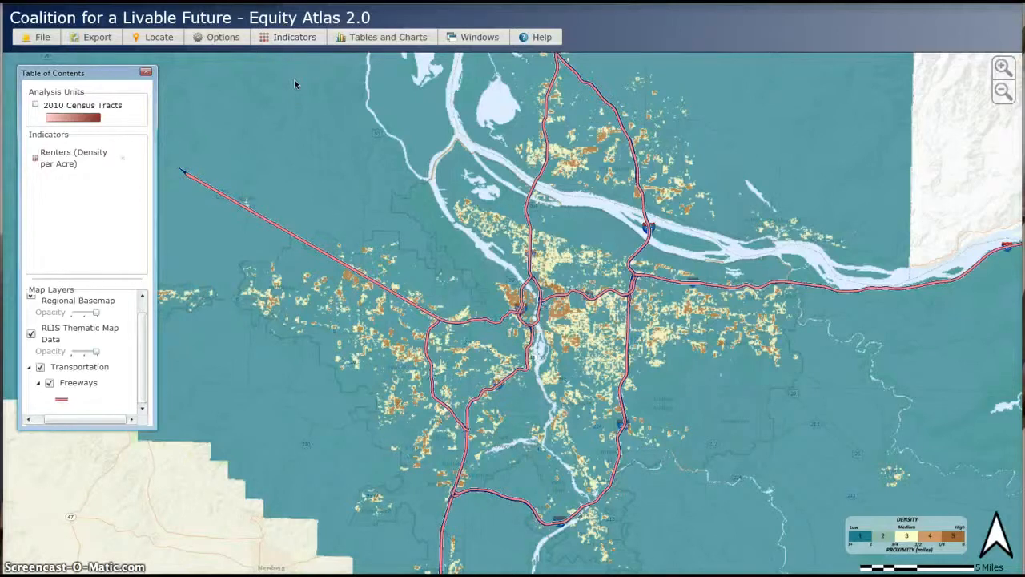
left_click(294, 78)
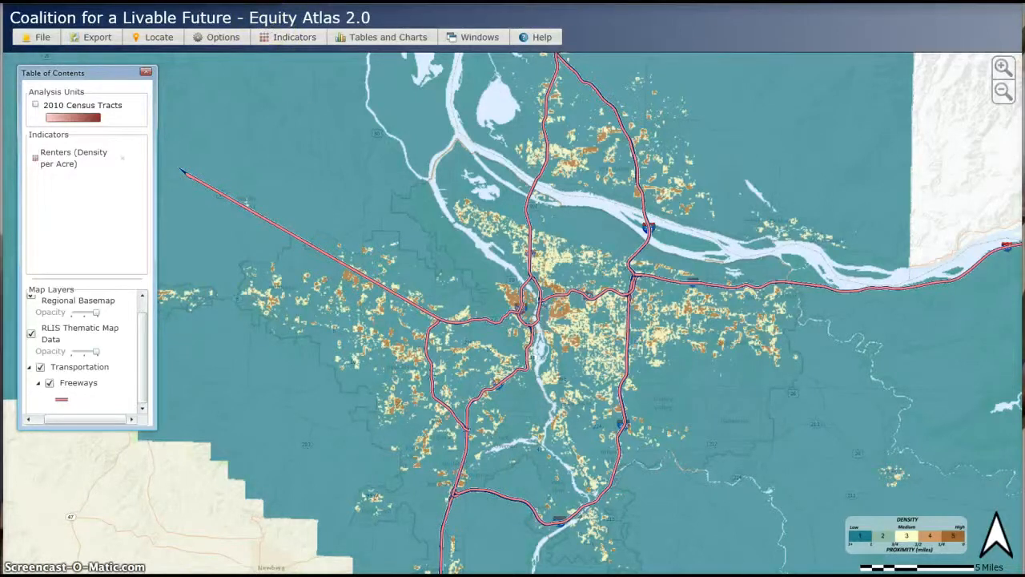